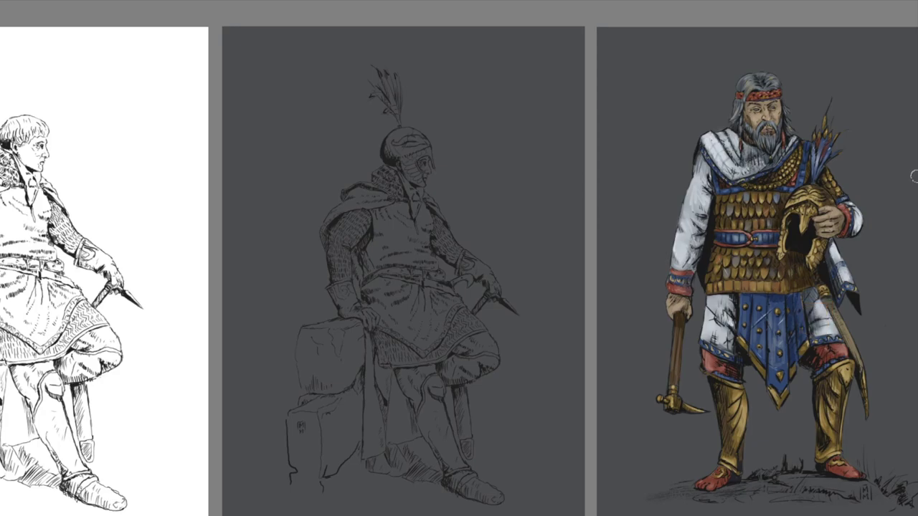
Fill the middle warrior's helmet with a flat ochre-gold colour
left_click(565, 117)
left_click_drag(387, 107, 402, 104)
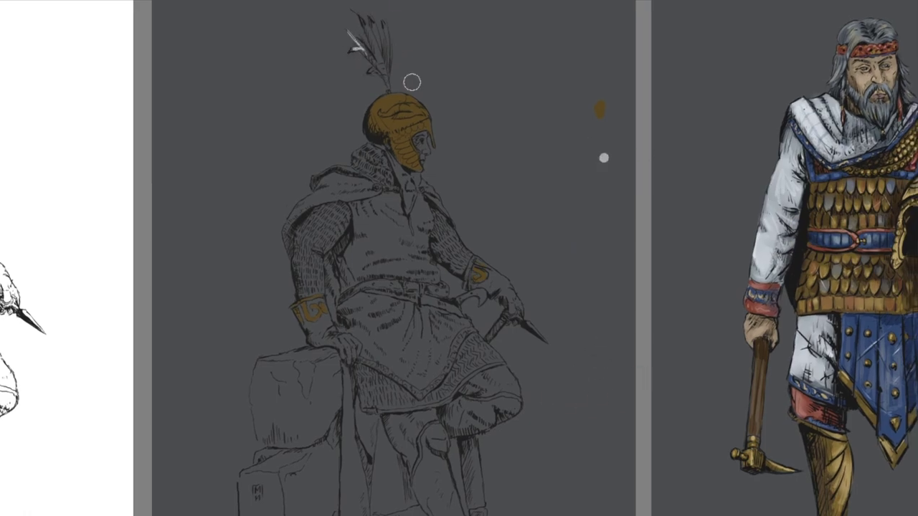
Paint the plume light grey-white, the wrist cuff gold and the whole cloak blue
mouse_move(376, 79)
left_mouse_down()
mouse_move(367, 29)
mouse_move(387, 18)
mouse_move(389, 43)
left_mouse_up()
left_click(605, 194)
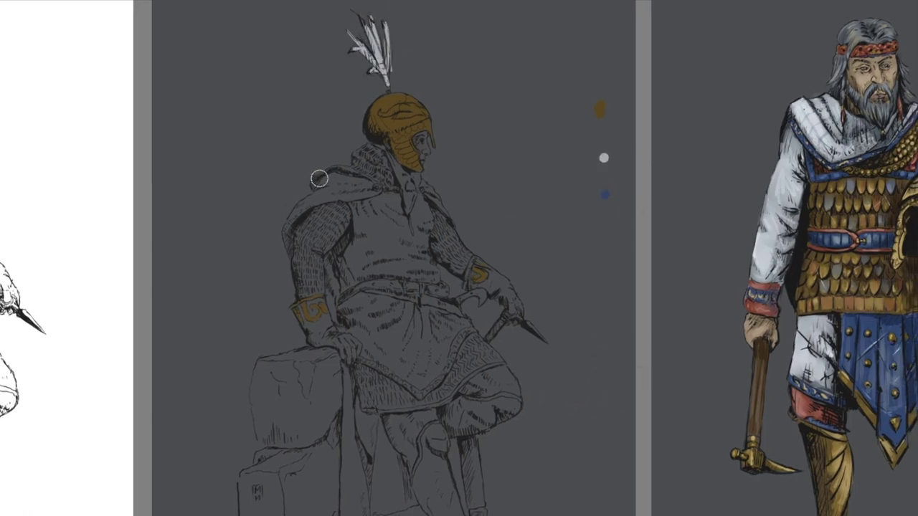
left_click_drag(327, 172, 366, 196)
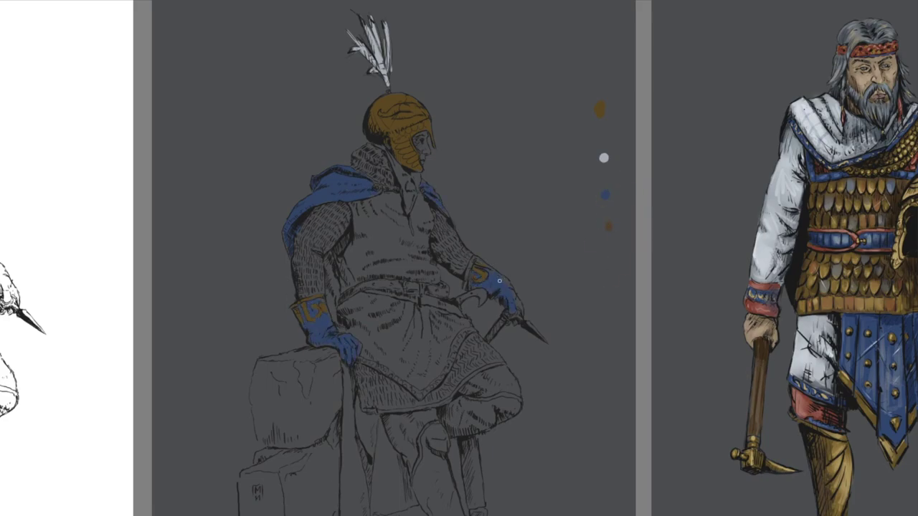
left_click_drag(471, 261, 475, 278)
scroll(327, 267, "down", 2)
left_click_drag(343, 326, 350, 426)
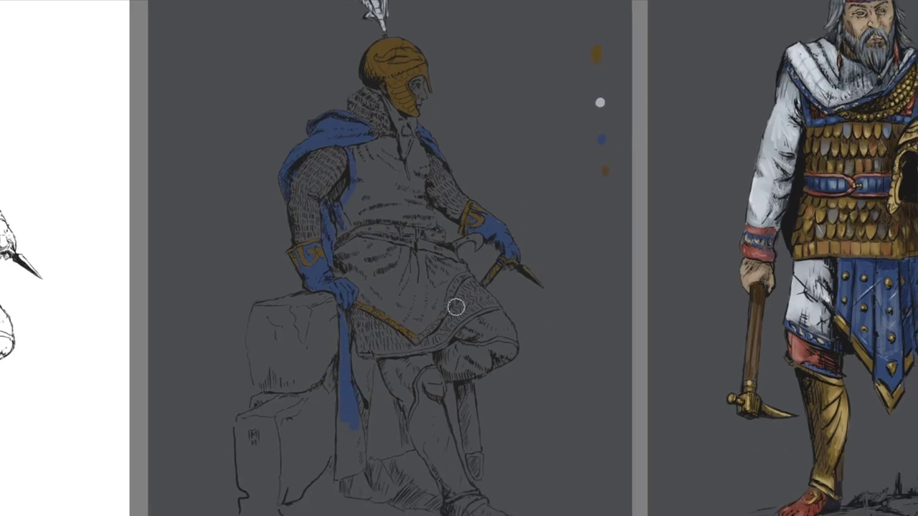
left_click_drag(359, 352, 352, 459)
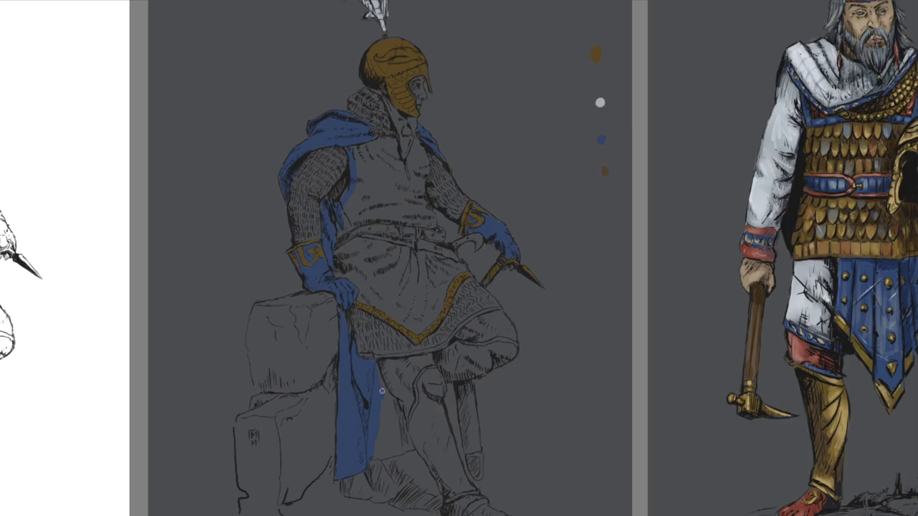
mouse_move(373, 380)
left_mouse_down()
mouse_move(391, 459)
mouse_move(382, 495)
left_mouse_up()
Paint the sheath and belt brown, and fill the bare thigh and knee with skin tone
left_click_drag(466, 385, 474, 446)
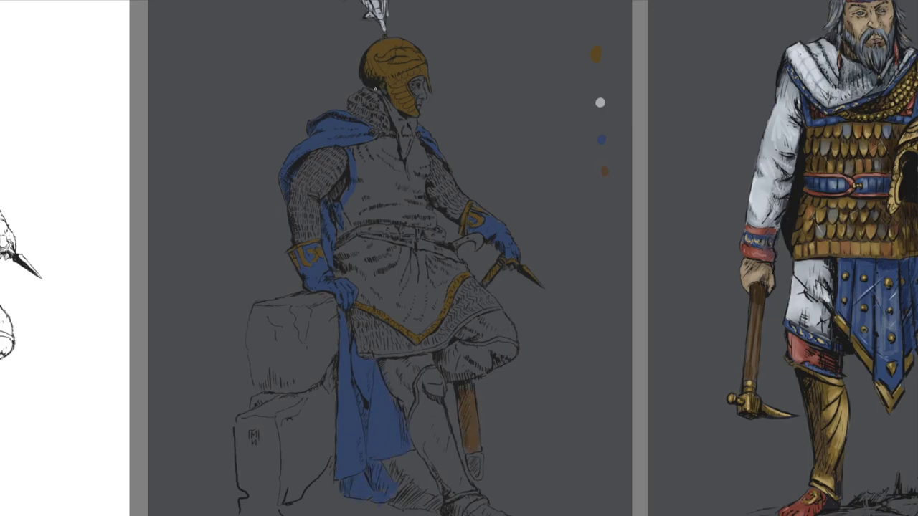
left_click_drag(367, 228, 440, 235)
left_click(604, 169, "ctrl")
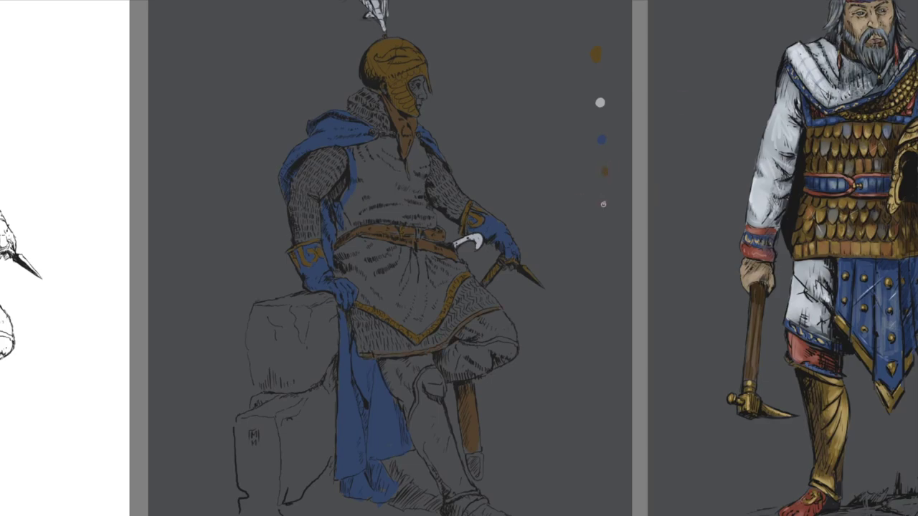
left_click_drag(387, 351, 430, 370)
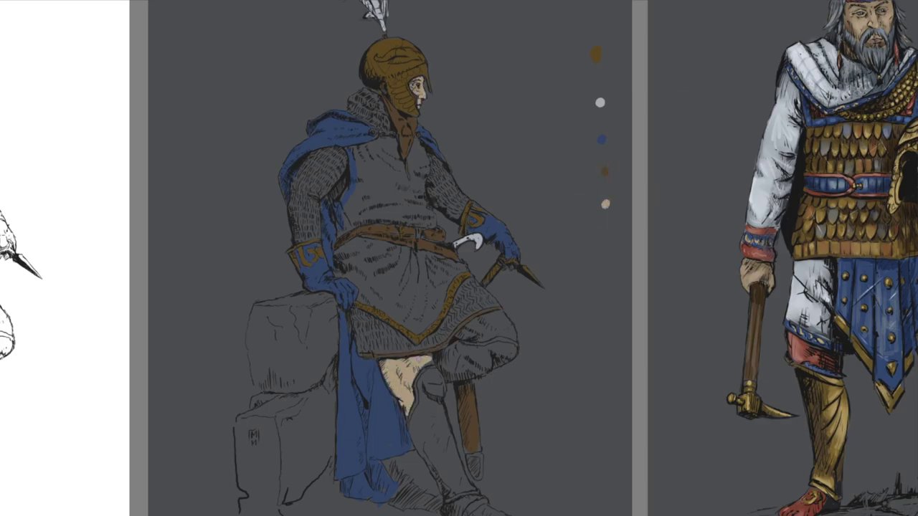
left_click_drag(459, 331, 510, 324)
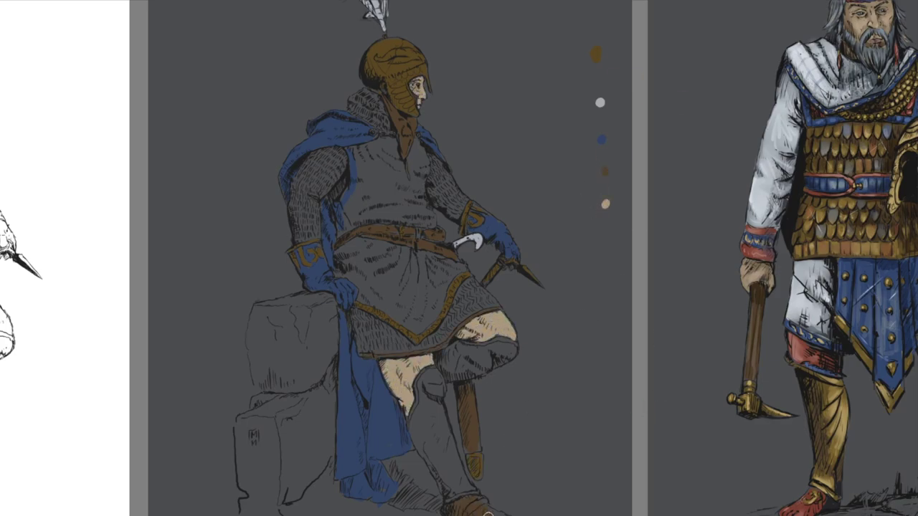
Darken the chainmail with a dark blue wash and paint the tunic blue
left_click(611, 246)
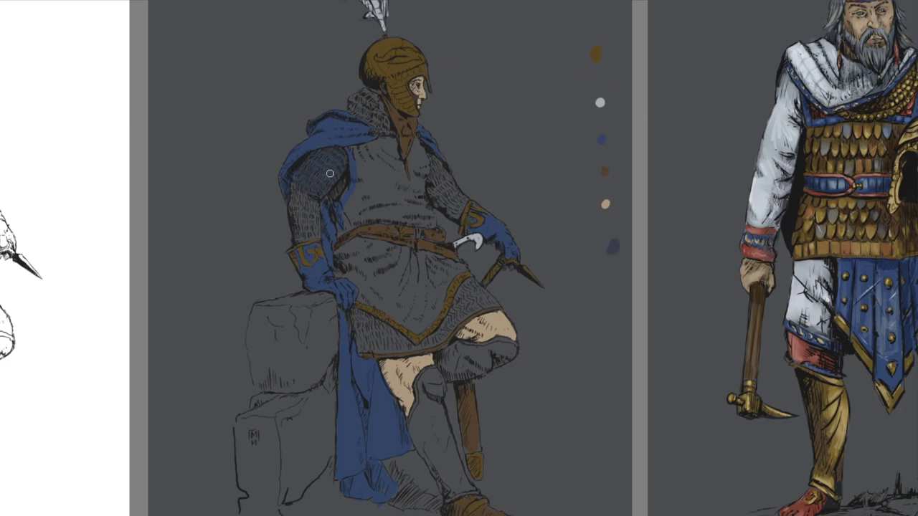
left_click_drag(430, 160, 463, 215)
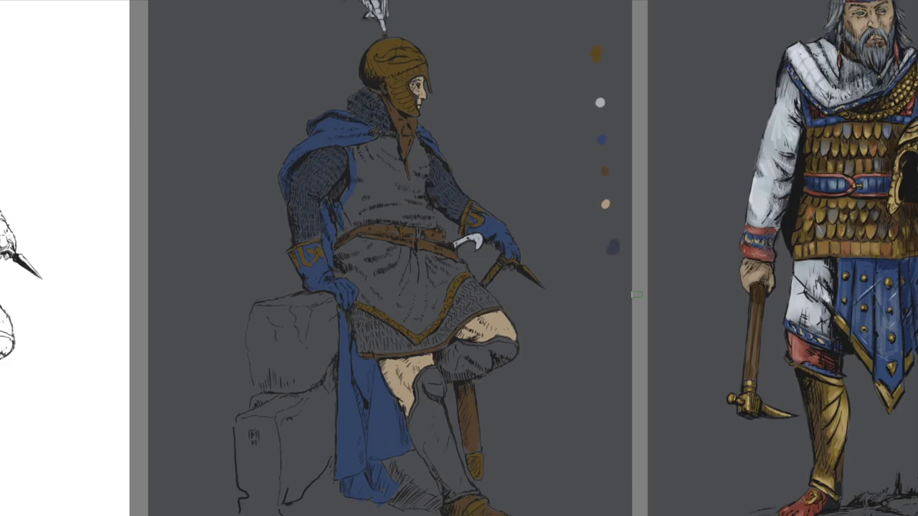
left_click_drag(355, 319, 491, 302)
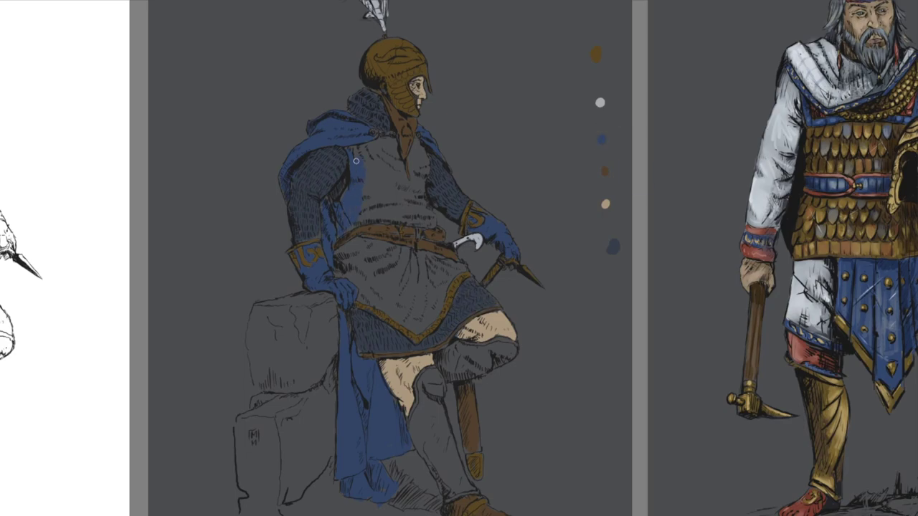
left_click_drag(356, 161, 423, 215)
left_click_drag(338, 273, 459, 272)
mouse_move(422, 387)
left_mouse_down()
mouse_move(436, 372)
mouse_move(434, 481)
mouse_move(452, 355)
mouse_move(509, 351)
left_mouse_up()
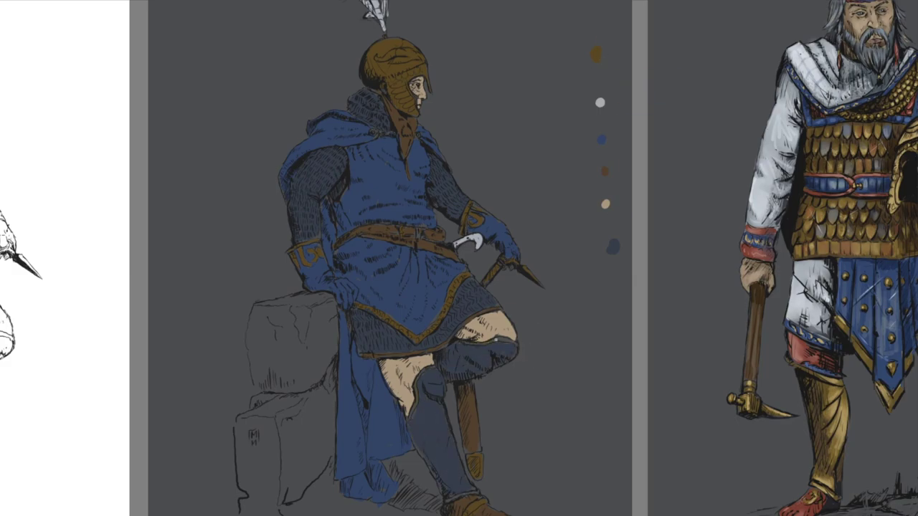
Paint the upper and lower stone seat blocks light blue-grey
left_click(618, 289)
mouse_move(262, 303)
left_mouse_down()
mouse_move(322, 375)
mouse_move(273, 430)
mouse_move(265, 509)
left_mouse_up()
left_click_drag(287, 431, 315, 502)
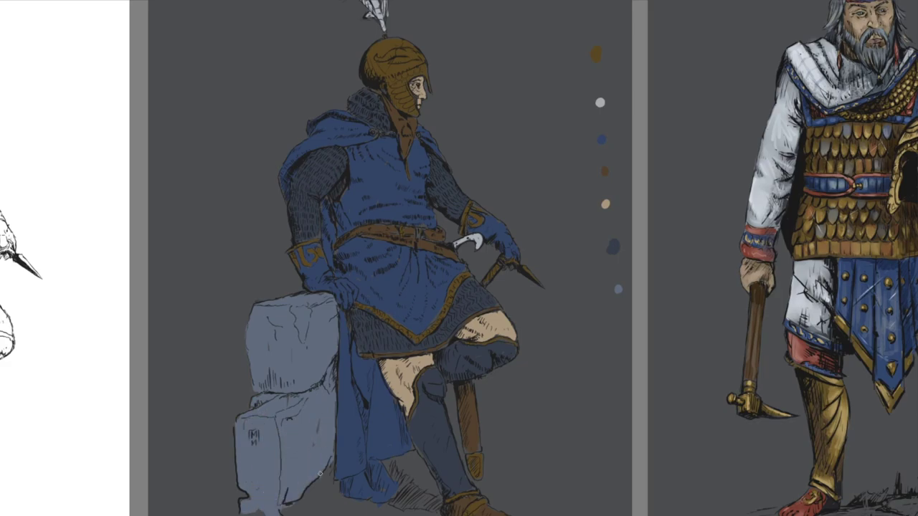
left_click_drag(619, 316, 579, 381)
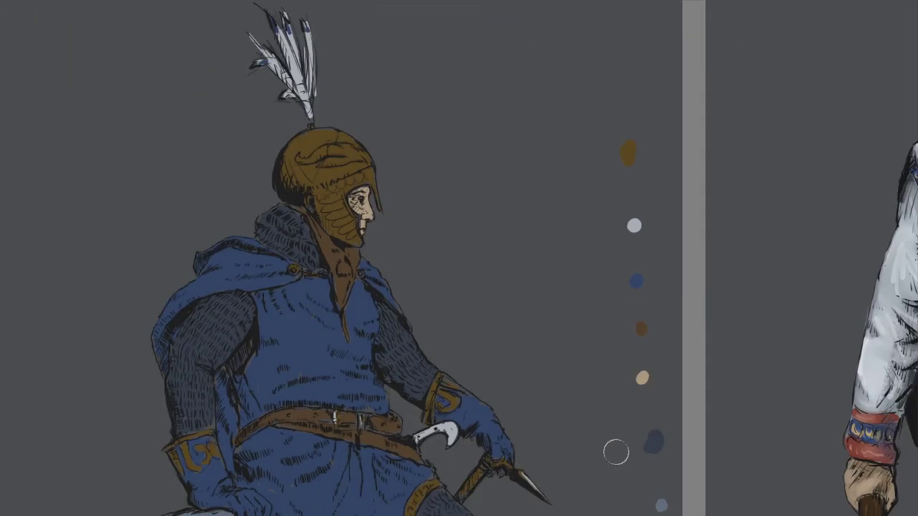
Add light, mid and dark ochre palette shades and brush bright highlights across the helmet
left_click(652, 151)
left_click(605, 152)
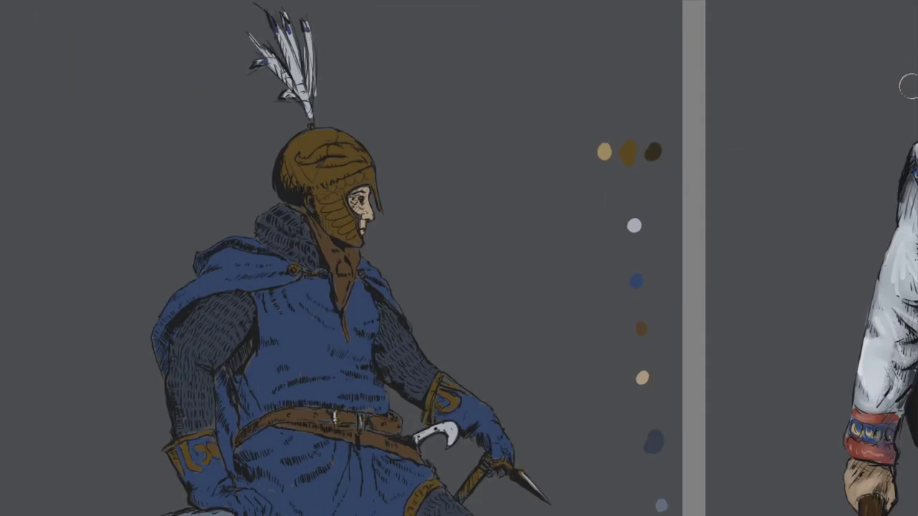
left_click(584, 153)
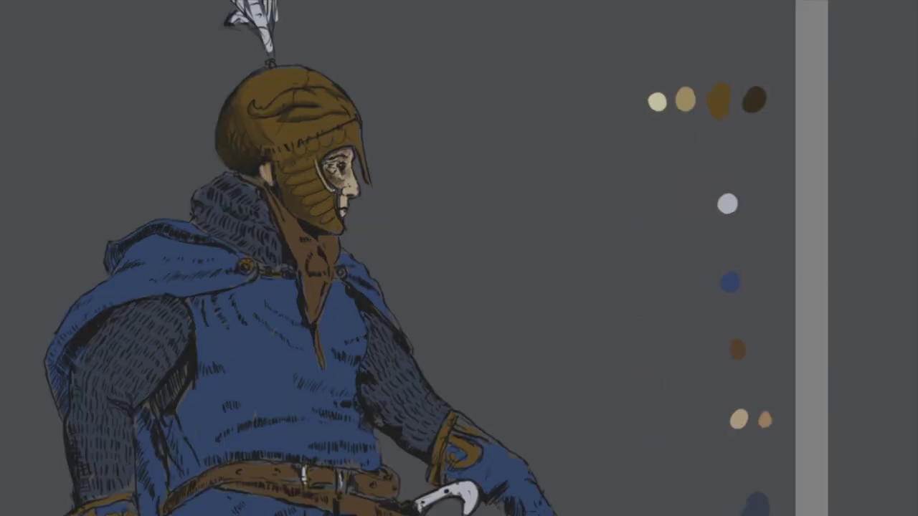
left_click_drag(251, 108, 342, 101)
left_click_drag(272, 72, 347, 93)
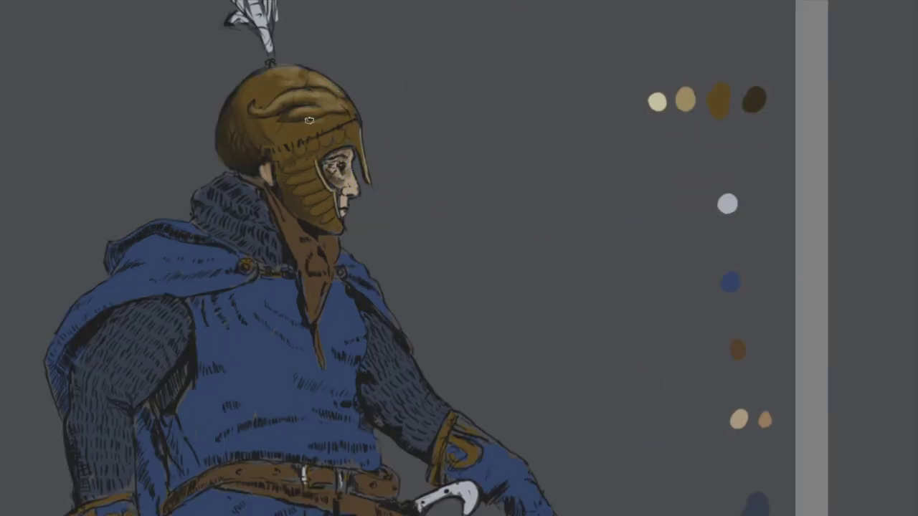
left_click_drag(304, 119, 322, 206)
Highlight the helmet dome and the cheek-guard ridges
left_click_drag(296, 94, 335, 101)
left_click_drag(294, 161, 326, 210)
left_click_drag(316, 72, 355, 113)
left_click_drag(294, 122, 327, 135)
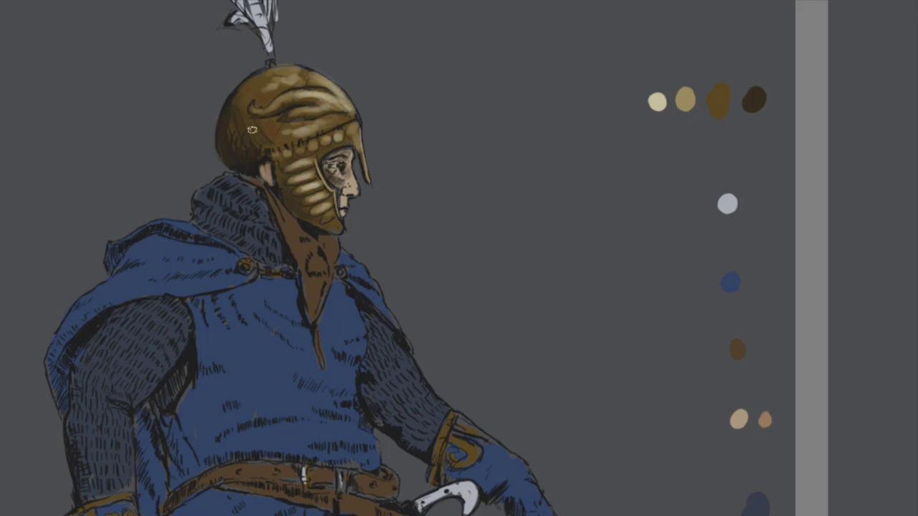
Lighten the brown scarf down to its tip and add light-brown palette dabs
left_click(718, 349)
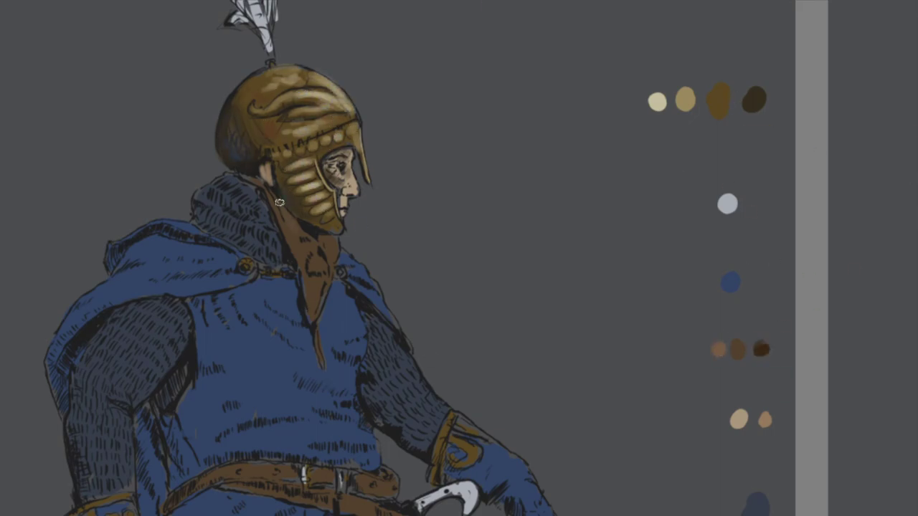
left_click_drag(329, 241, 314, 315)
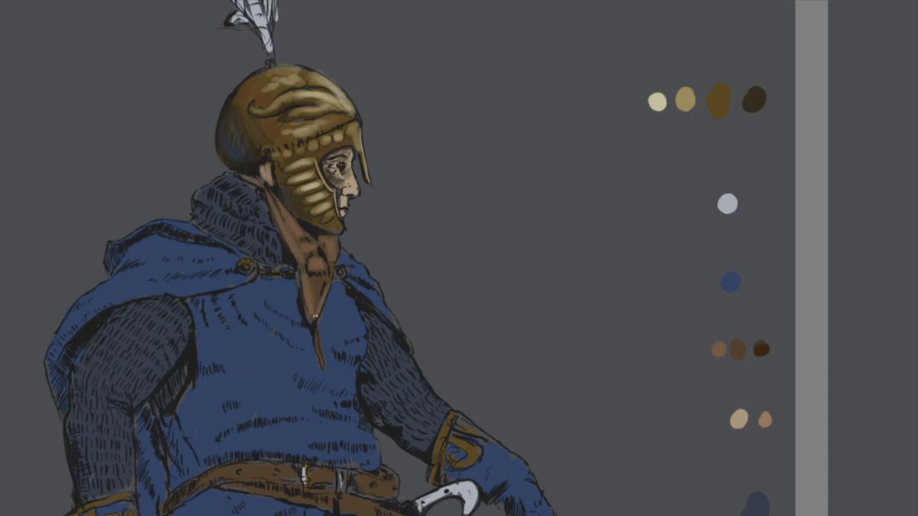
left_click_drag(280, 224, 324, 370)
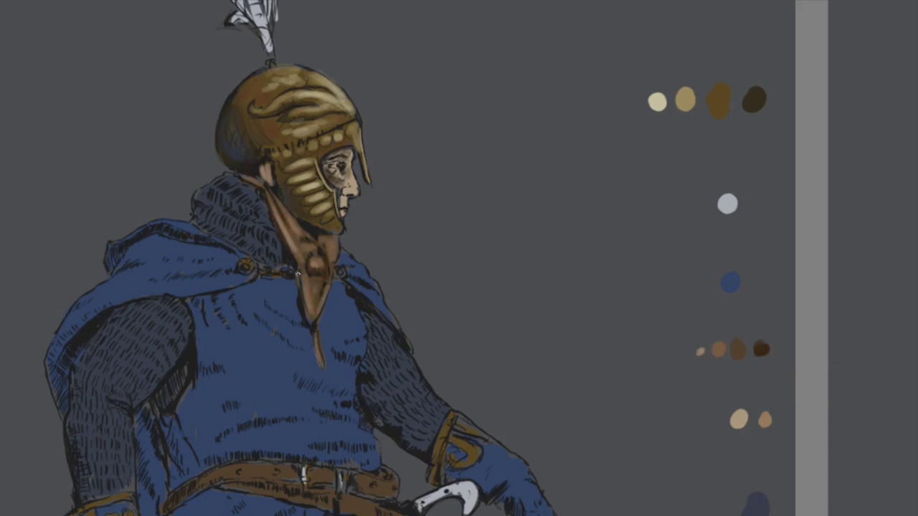
left_click(738, 414, "ctrl")
left_click(719, 422)
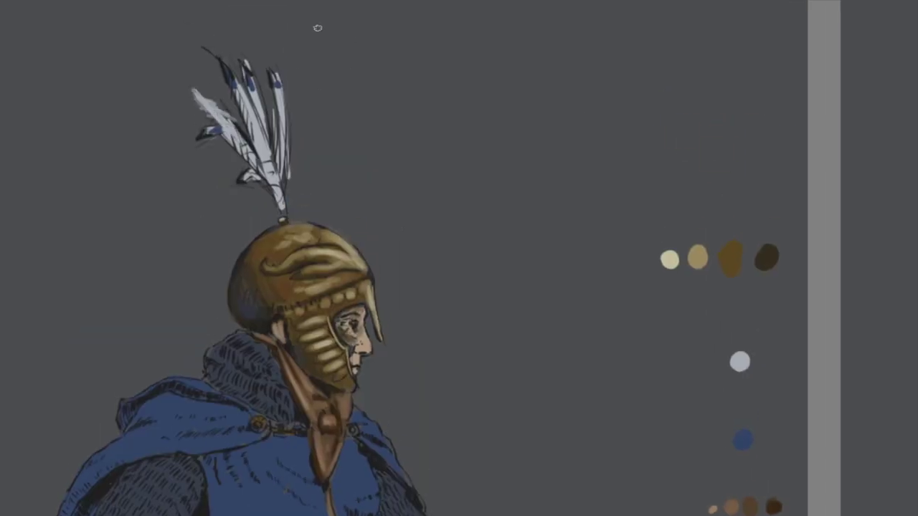
Paint grey-blue tips on the plume feathers
left_click(764, 362)
mouse_move(248, 91)
left_mouse_down()
mouse_move(254, 141)
mouse_move(275, 173)
left_mouse_up()
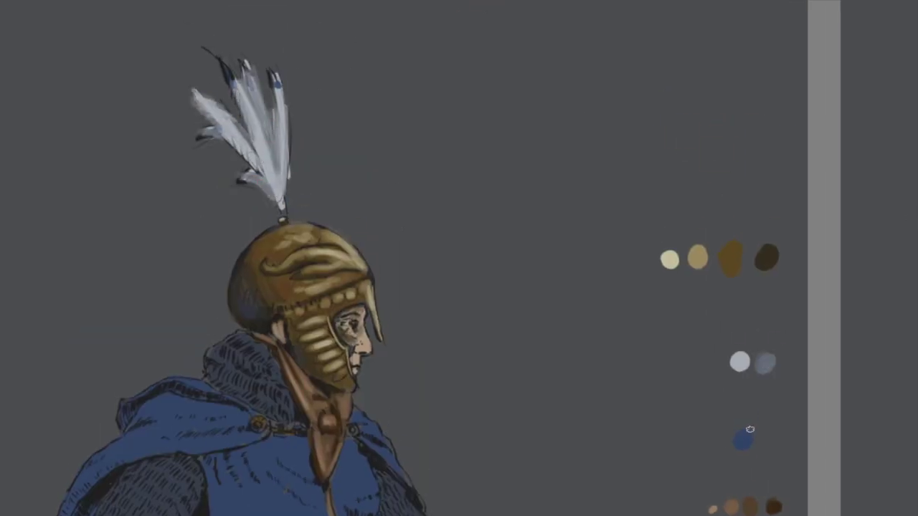
mouse_move(228, 60)
left_mouse_down()
mouse_move(244, 96)
mouse_move(201, 132)
left_mouse_up()
left_click_drag(278, 93, 213, 111)
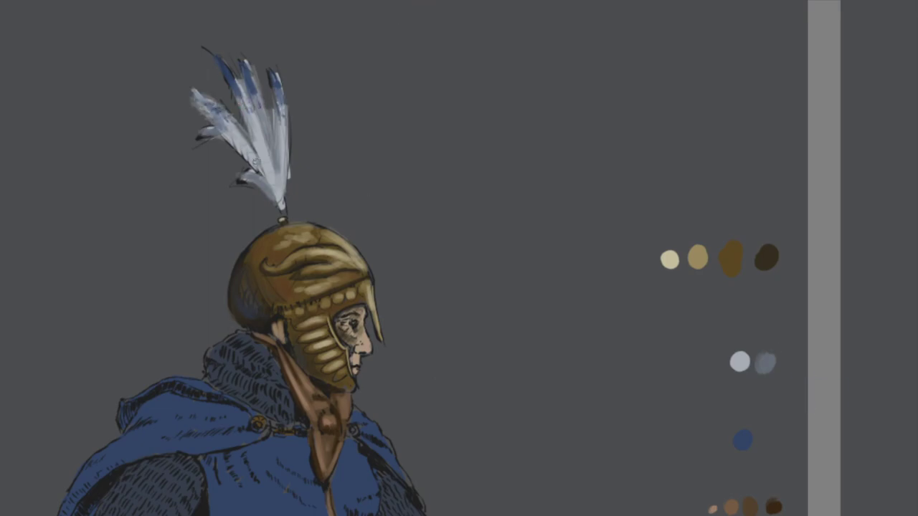
Paint white highlights over the plume and add dark and light blue palette dabs
left_click(715, 360)
left_click_drag(269, 128, 273, 193)
left_click_drag(215, 142, 198, 148)
left_click_drag(272, 79, 240, 134)
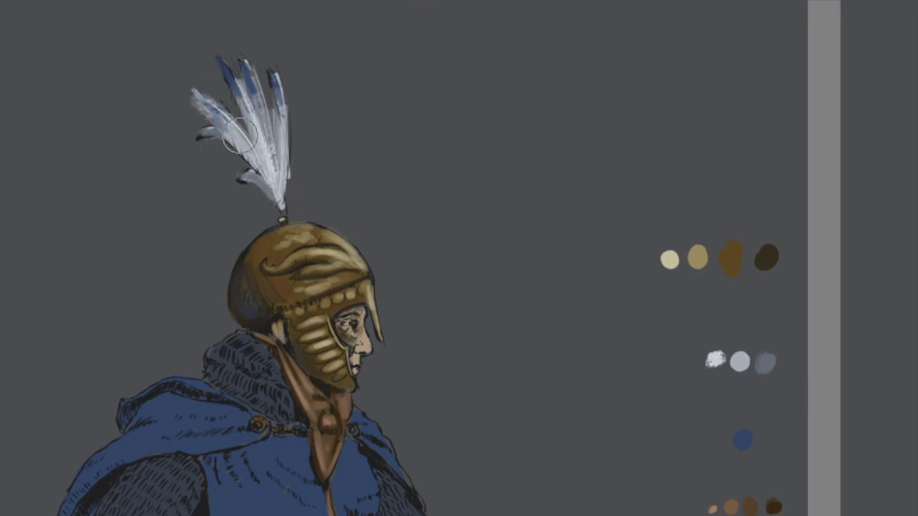
left_click(772, 438)
left_click(717, 439)
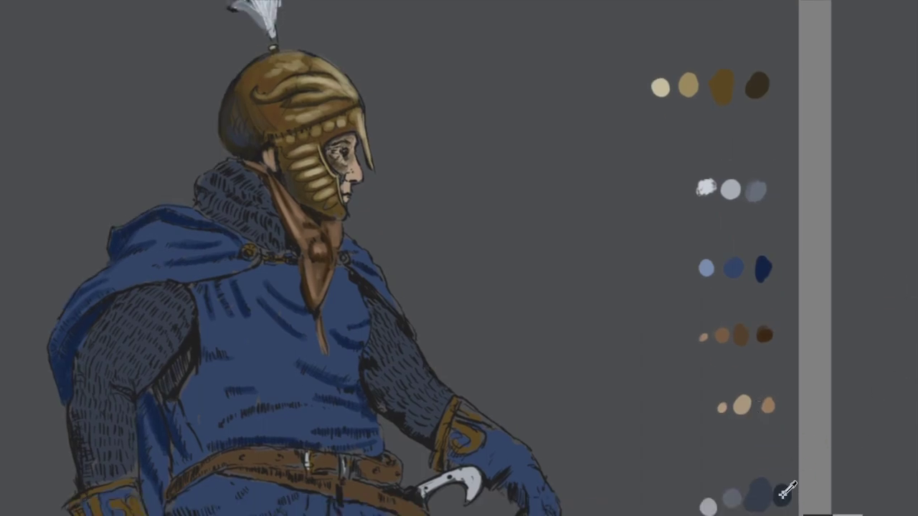
Darken the mail coif with navy and dot gold highlights on the cloak clasp and neck chain
left_click(782, 466)
mouse_move(205, 170)
left_mouse_down()
mouse_move(196, 186)
mouse_move(215, 216)
mouse_move(236, 153)
mouse_move(208, 184)
mouse_move(243, 216)
left_mouse_up()
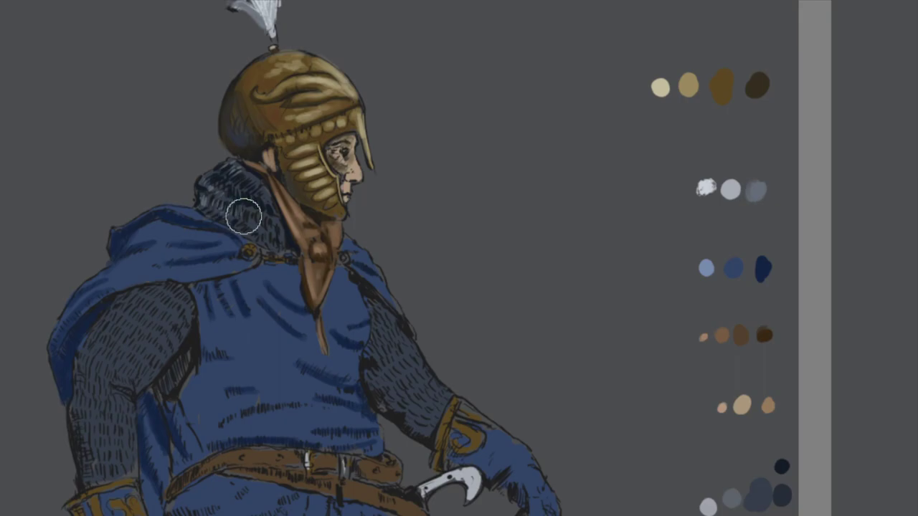
left_click(790, 491)
key("[")
key("[")
key("[")
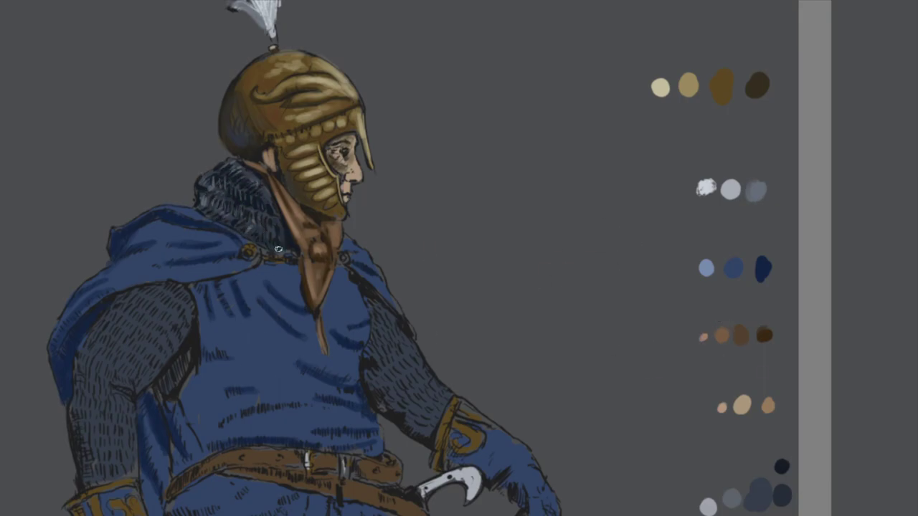
left_click(690, 83)
left_click(251, 251)
left_click_drag(265, 256, 295, 259)
Add thin highlights along the helmet's left ridge and right edge
key("]")
key("]")
key("]")
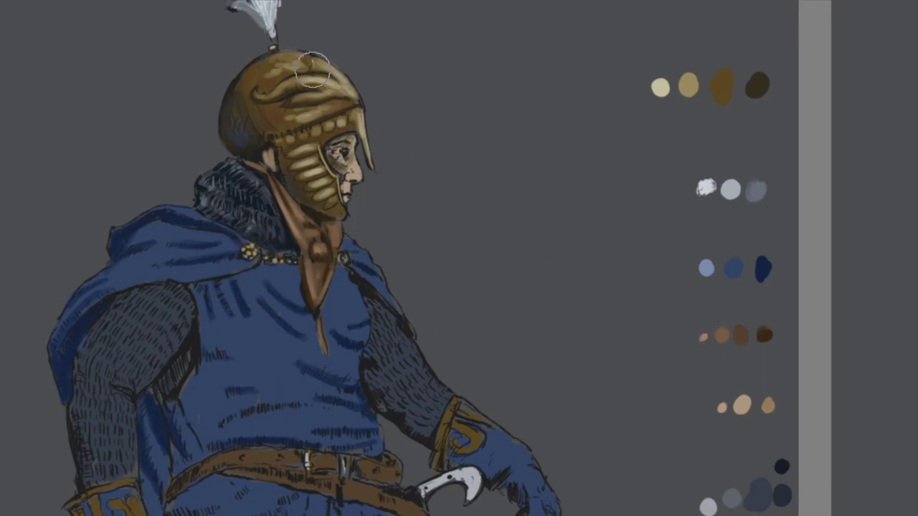
left_click_drag(289, 106, 282, 128)
left_click_drag(337, 89, 330, 113)
key("[")
key("[")
key("[")
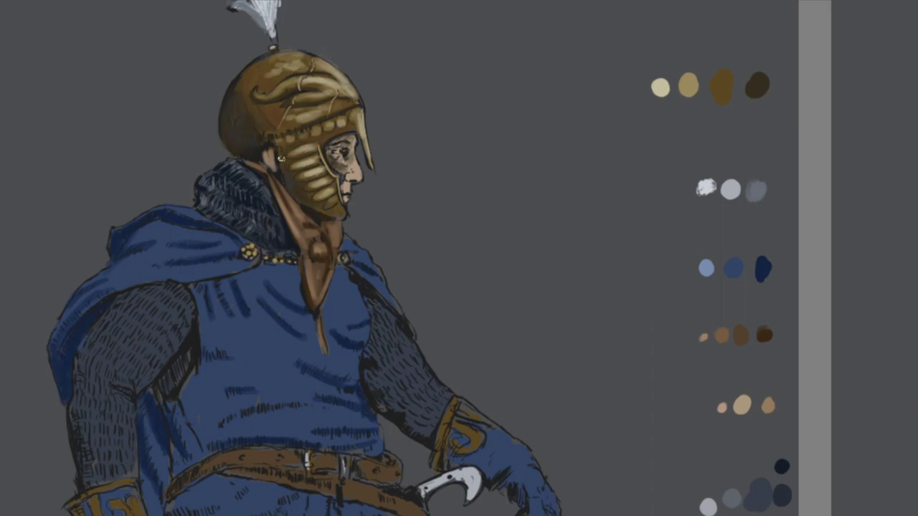
Paint broad light blue highlights over the hood and shoulder cloak
mouse_move(229, 243)
left_mouse_down()
mouse_move(269, 221)
mouse_move(165, 237)
left_mouse_up()
key("]")
key("]")
key("]")
left_click_drag(179, 201, 280, 215)
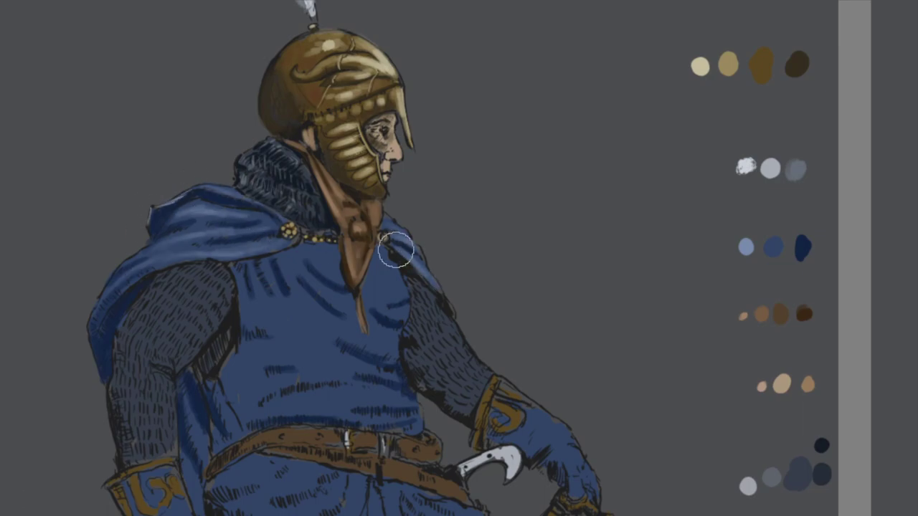
key("ctrl+minus")
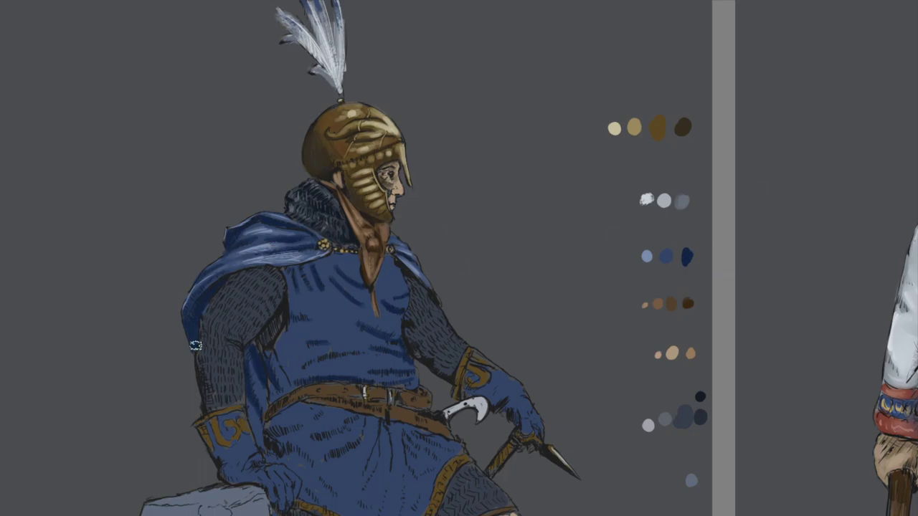
Paint light blue highlights on the tunic chest and belly
left_click_drag(266, 355, 283, 391)
left_click_drag(294, 286, 387, 269)
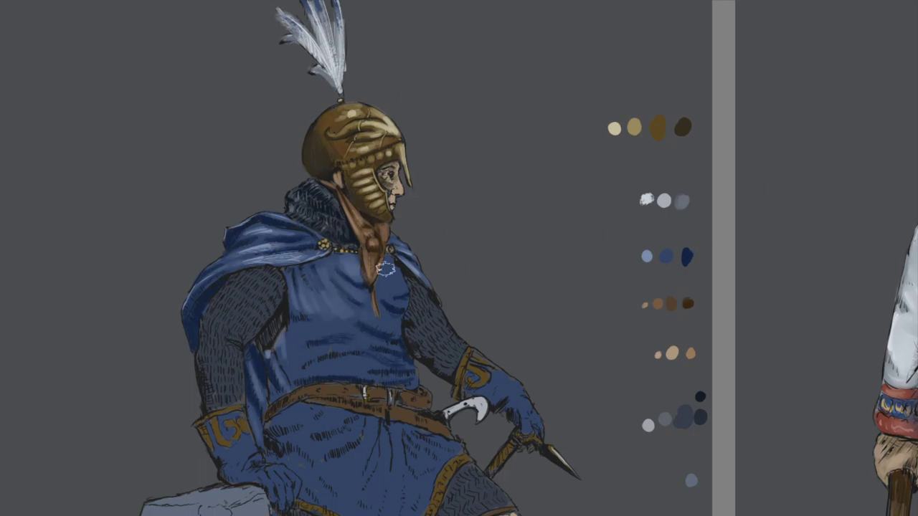
left_click_drag(301, 344, 373, 366)
left_click_drag(570, 426, 543, 400)
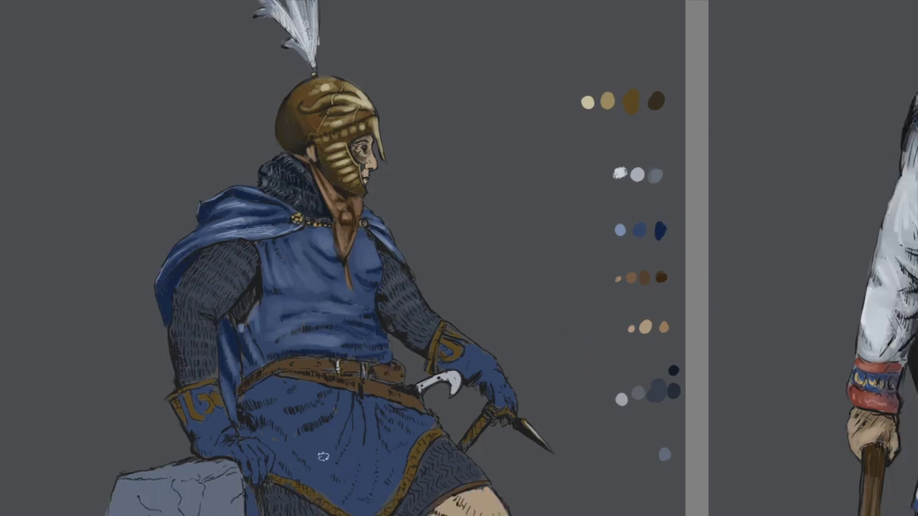
Add light highlights to both chainmail sleeves
scroll(351, 215, "down", 1)
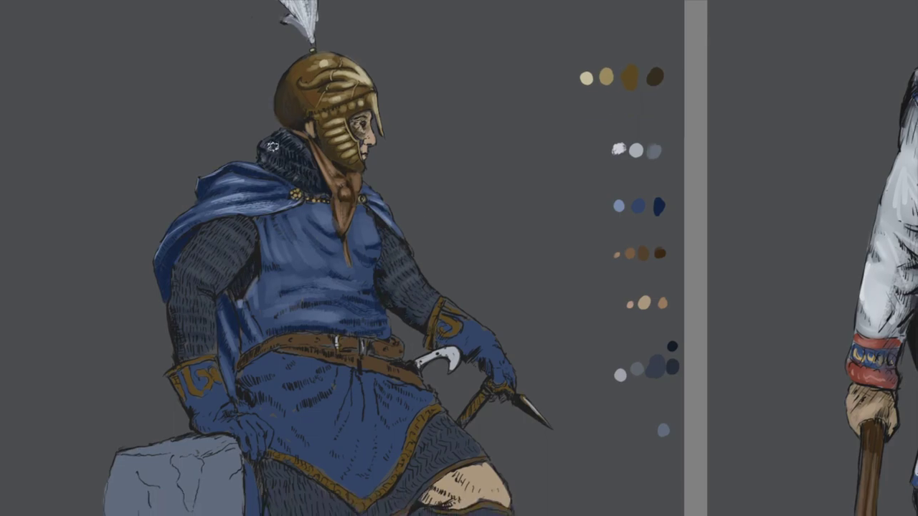
left_click_drag(414, 274, 430, 312)
left_click_drag(213, 267, 200, 283)
left_click_drag(395, 256, 407, 278)
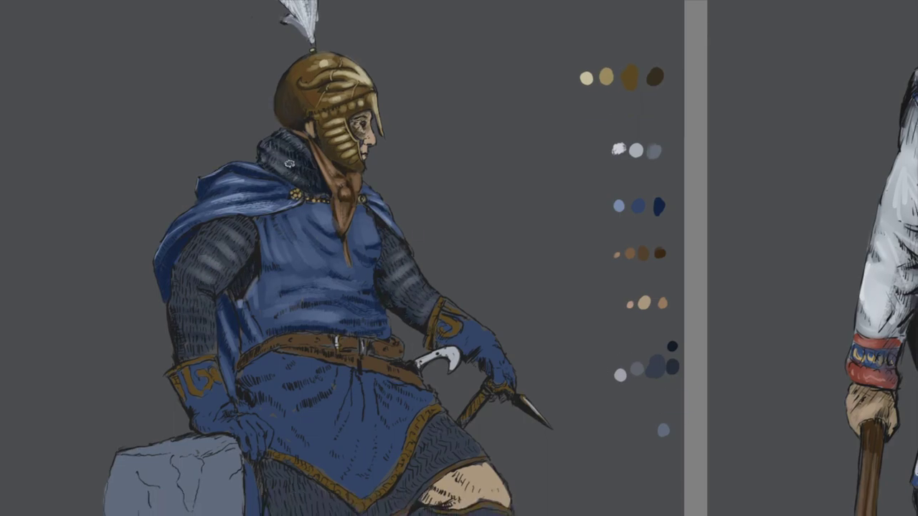
left_click_drag(182, 321, 212, 346)
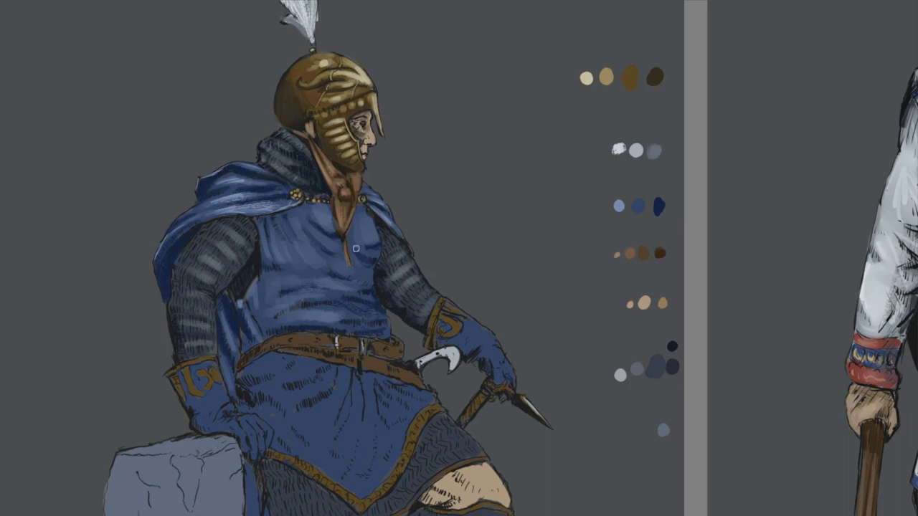
Add dark navy and light pinkish dabs to the palette and pick the peach tone
left_click(673, 206)
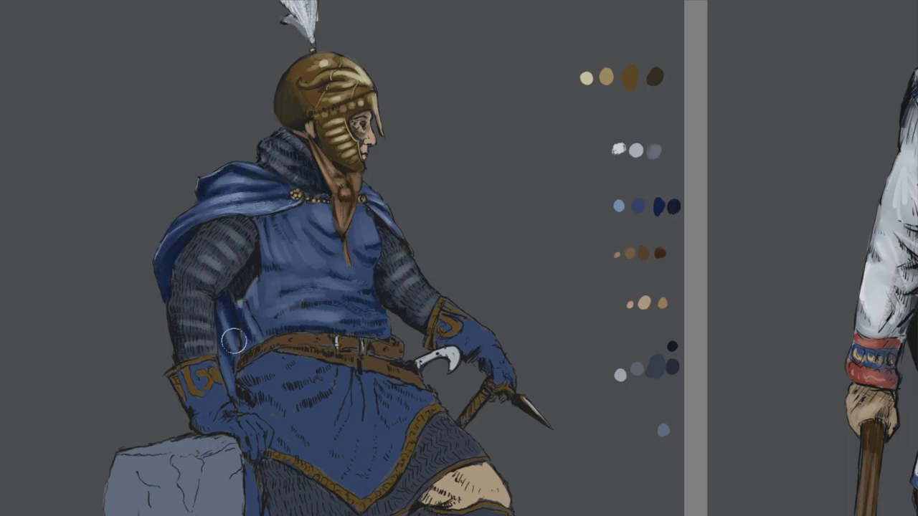
left_click_drag(668, 206, 630, 350)
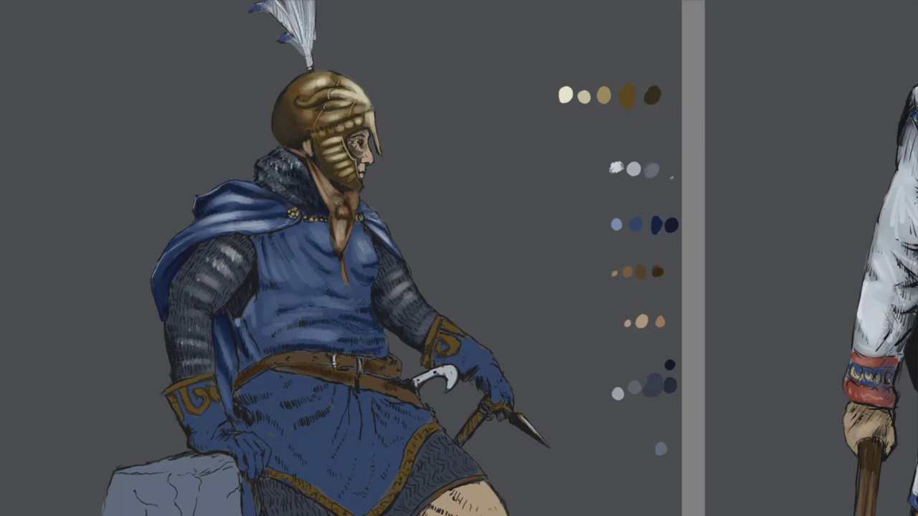
left_click(627, 323, "ctrl")
left_click(615, 325)
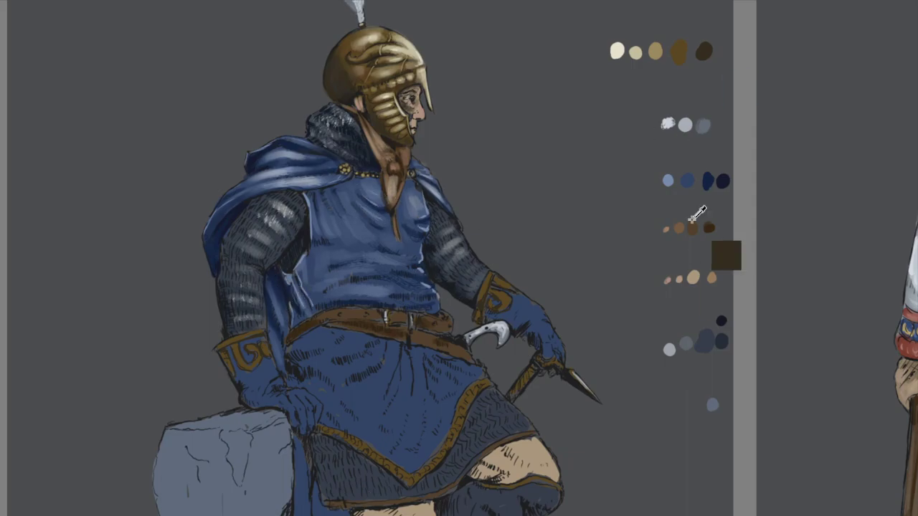
left_click(666, 229)
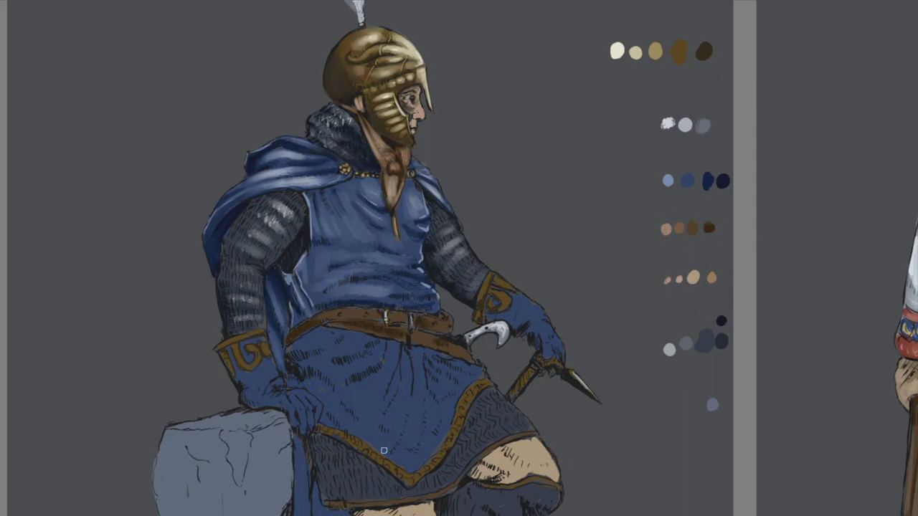
Highlight the tunic chest and shade the tunic skirt with dark strokes
left_click_drag(354, 217, 380, 258)
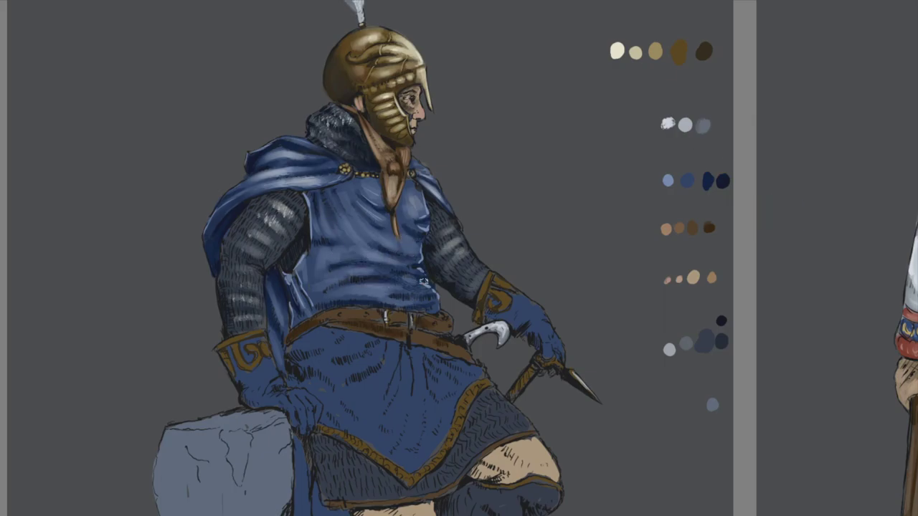
left_click_drag(289, 353, 391, 387)
left_click_drag(362, 351, 402, 437)
left_click_drag(412, 401, 451, 387)
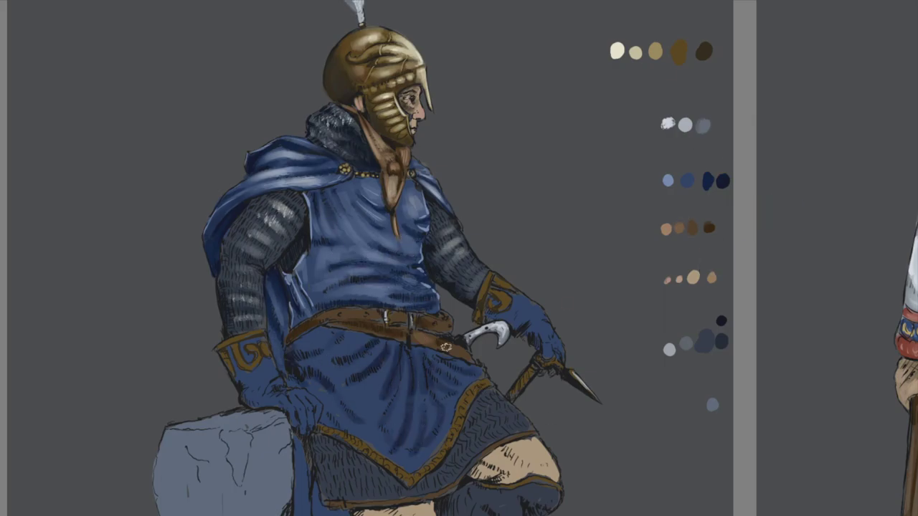
key("ctrl+minus")
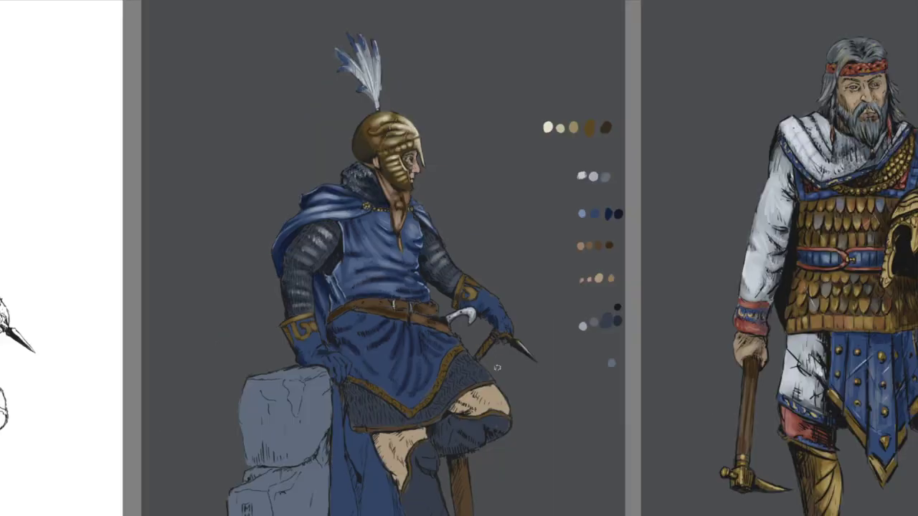
key("ctrl+minus")
key("ctrl+plus")
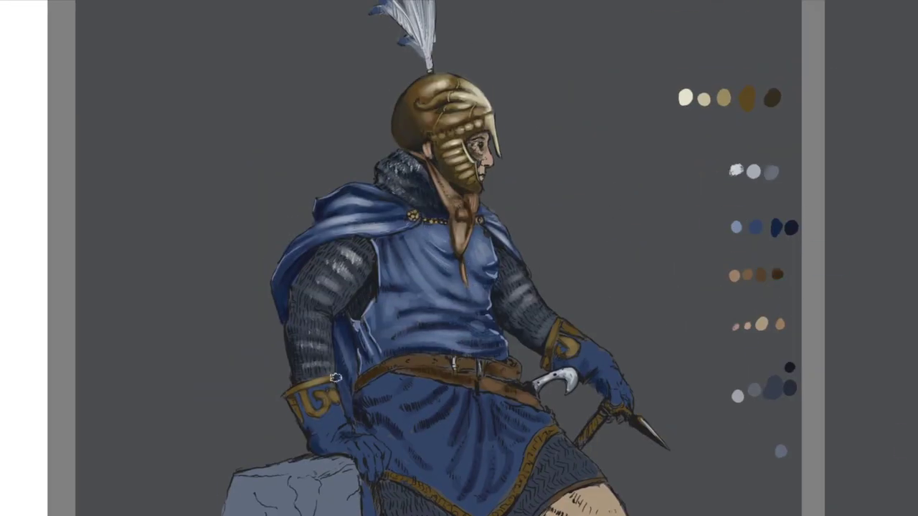
Darken the shadows on the upper-arm chainmail and the chainmail hood
mouse_move(294, 278)
left_mouse_down()
mouse_move(348, 262)
mouse_move(367, 285)
left_mouse_up()
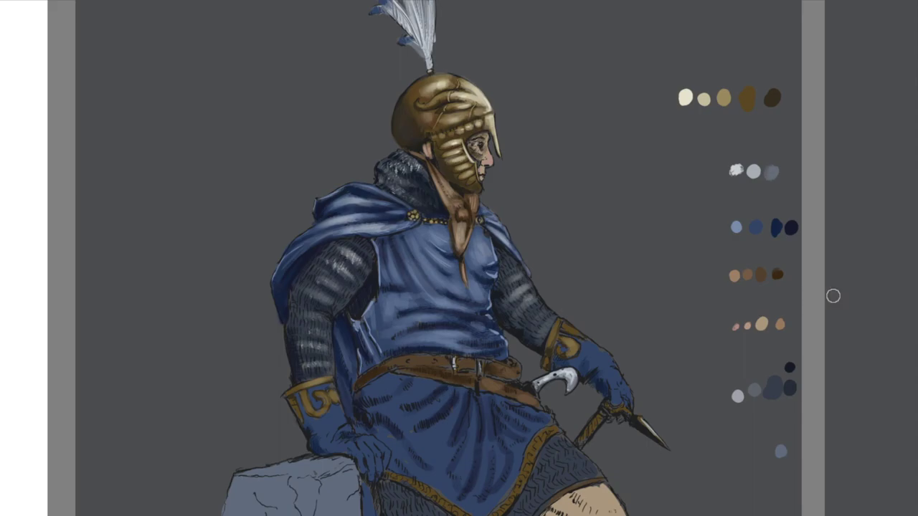
left_click_drag(421, 182, 399, 155)
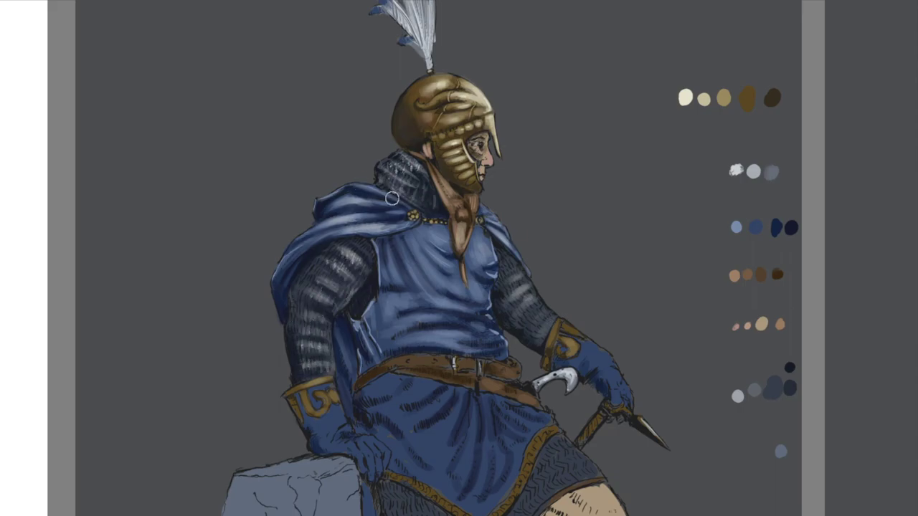
left_click_drag(337, 436, 364, 336)
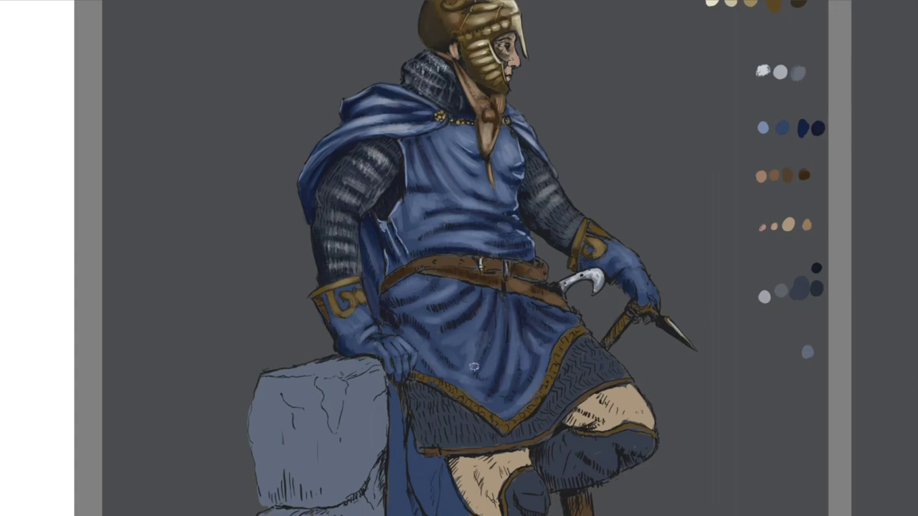
Highlight the cloak near the left shoulder, brighten the tunic below the belt, and add a beige dab
left_click(743, 127)
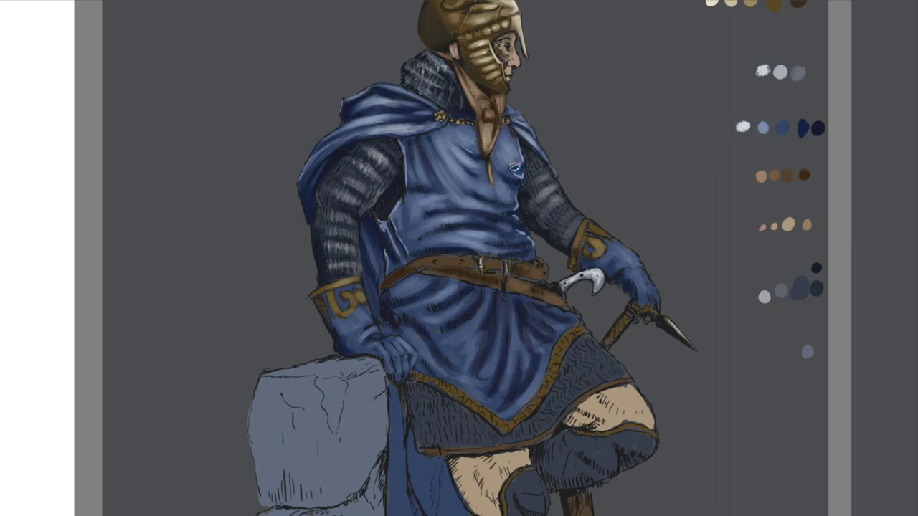
left_click_drag(364, 129, 420, 121)
left_click_drag(525, 322, 559, 358)
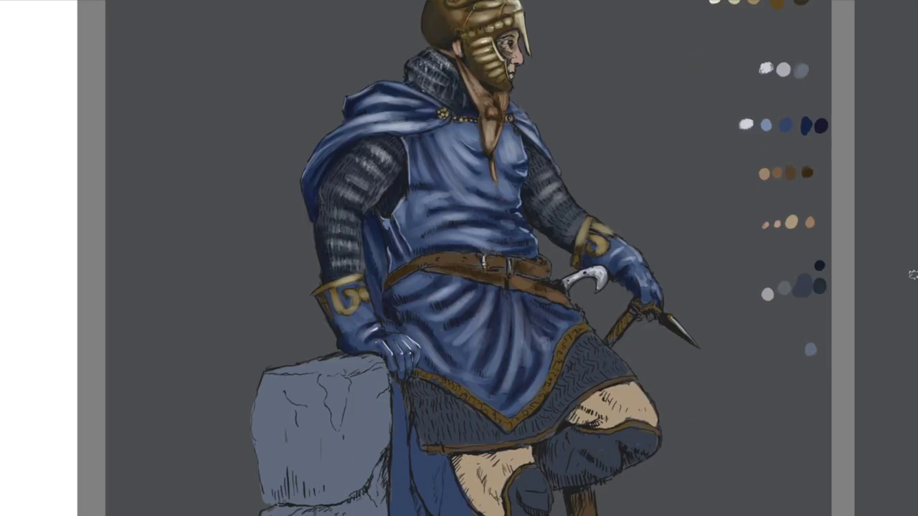
left_click(811, 370)
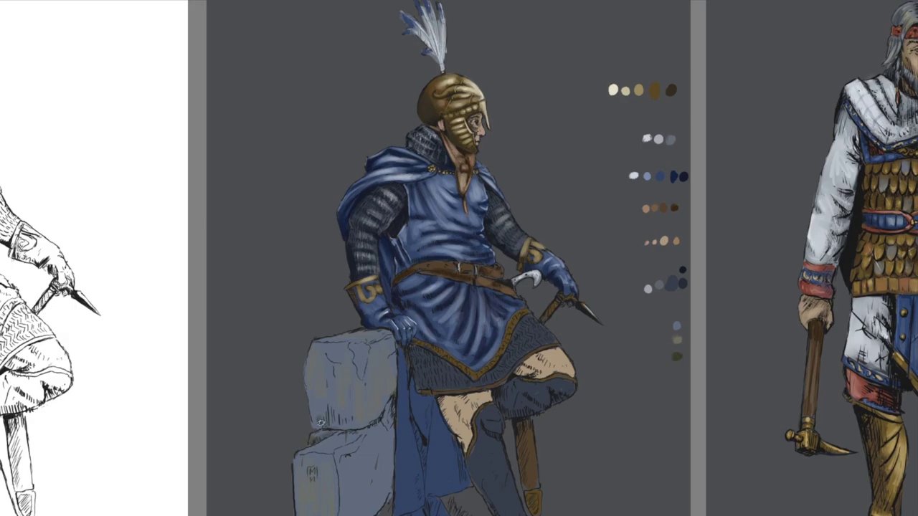
Brush olive-brown strokes on the stone blocks and shade the lower cape
left_click_drag(319, 422, 350, 402)
left_click_drag(301, 502, 316, 469)
left_click_drag(354, 366, 402, 347)
left_click_drag(348, 383, 327, 299)
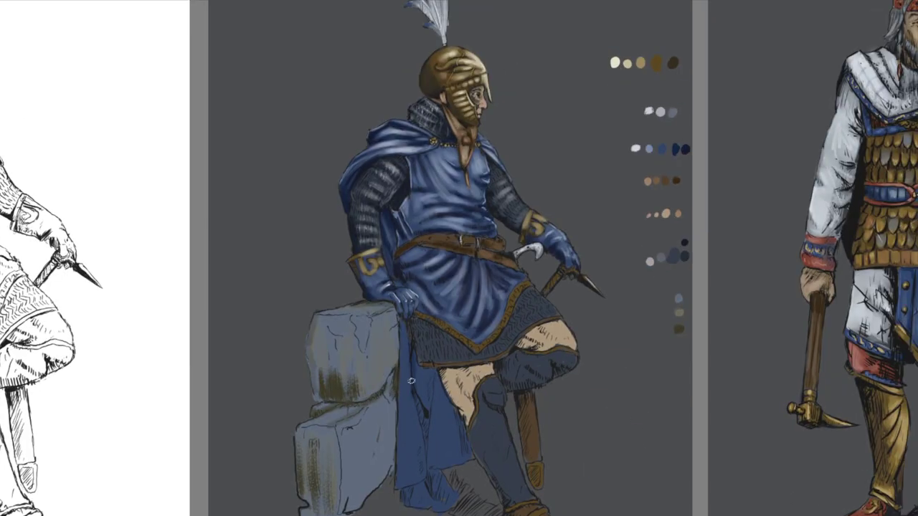
mouse_move(427, 388)
left_mouse_down()
mouse_move(420, 495)
mouse_move(436, 391)
mouse_move(440, 459)
left_mouse_up()
left_click_drag(407, 330, 407, 481)
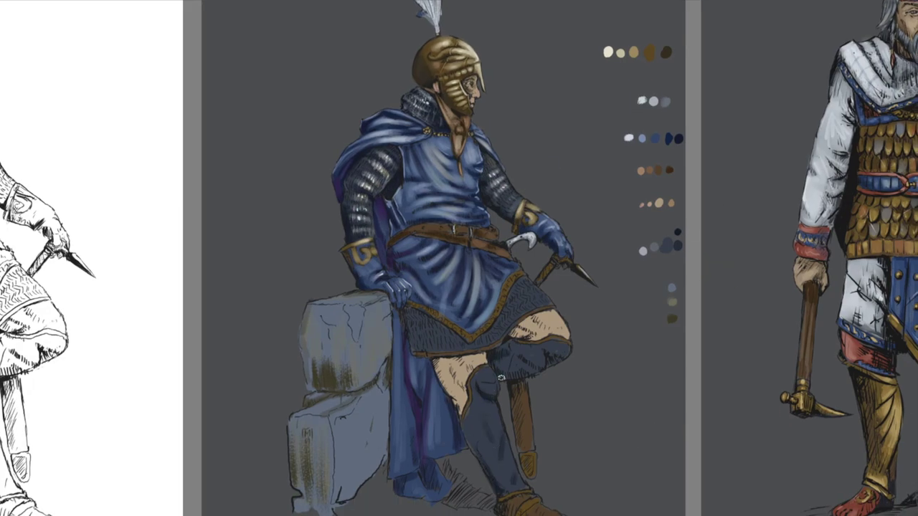
Highlight the knee and boot in blue-grey and shade the bare thigh darker
left_click(678, 137, "ctrl")
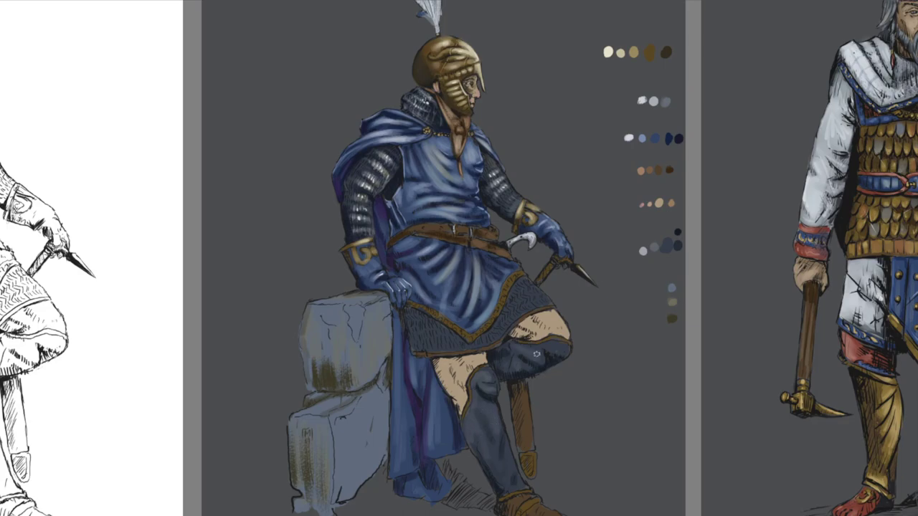
left_click_drag(536, 355, 505, 469)
left_click_drag(549, 348, 508, 477)
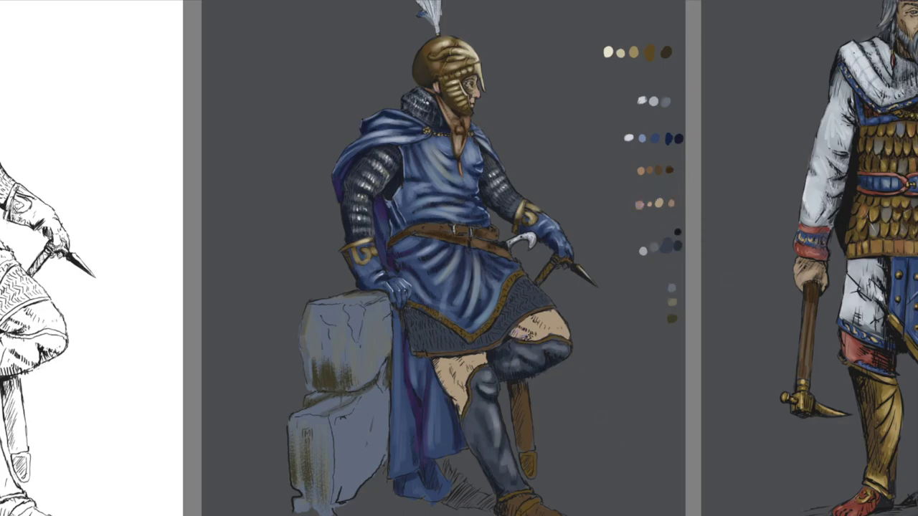
left_click_drag(465, 360, 439, 395)
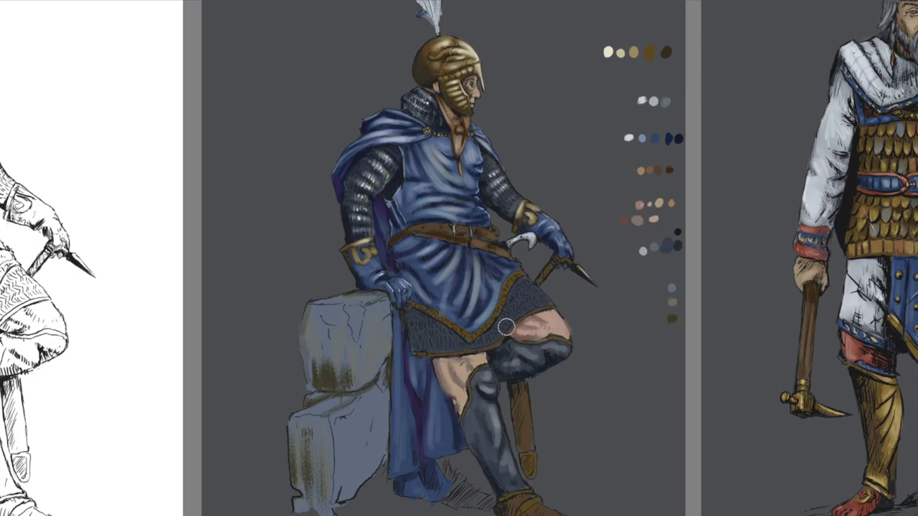
key("ctrl+plus")
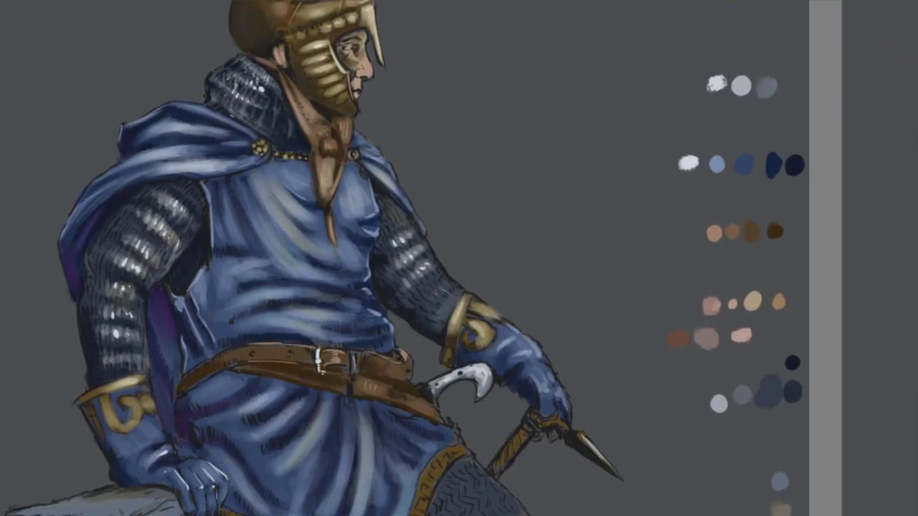
Paint a white highlight on the belt buckle and add a light skin-tone dab
left_click_drag(351, 353, 353, 370)
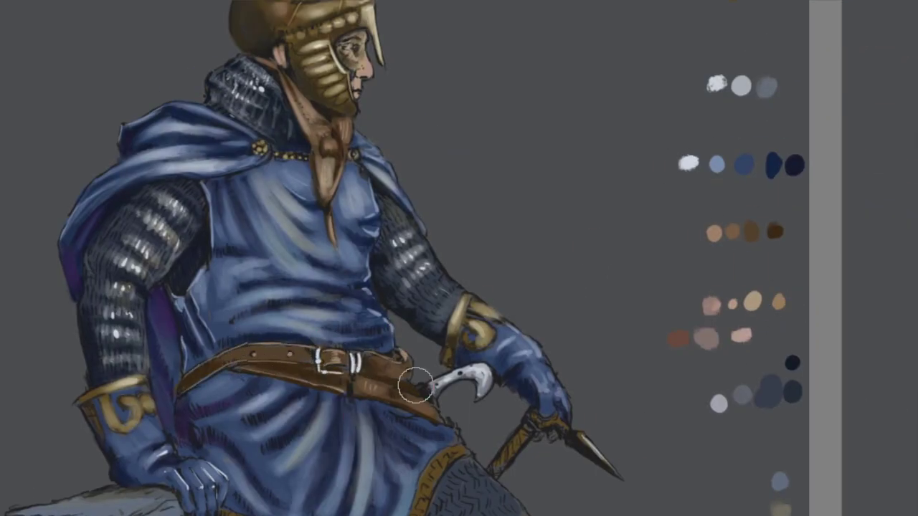
left_click(692, 232)
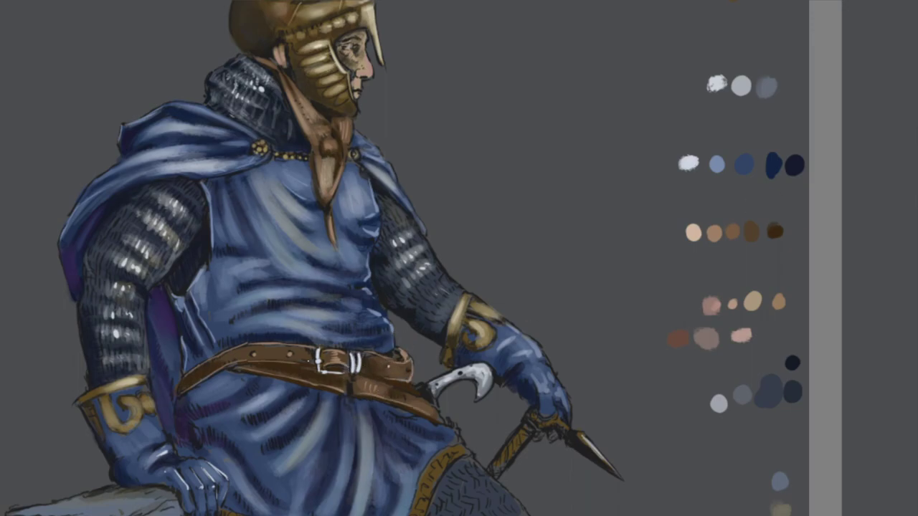
key("minus")
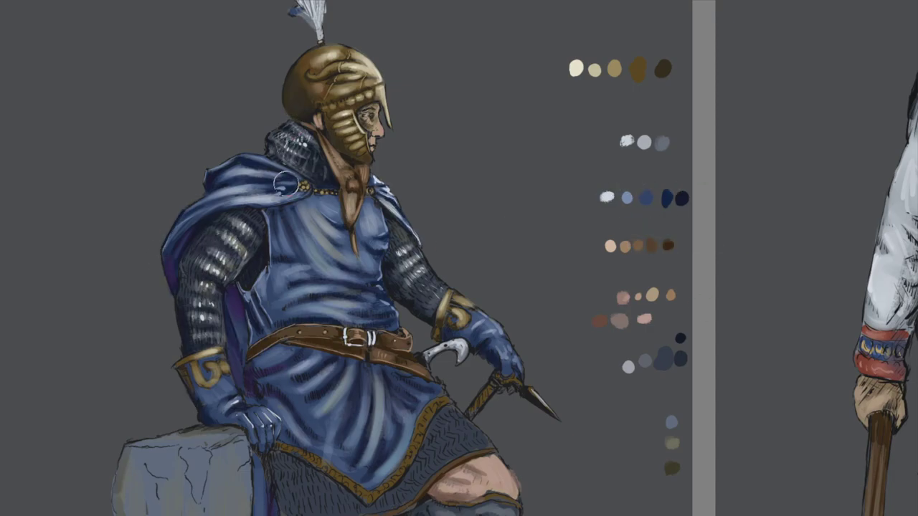
key("plus")
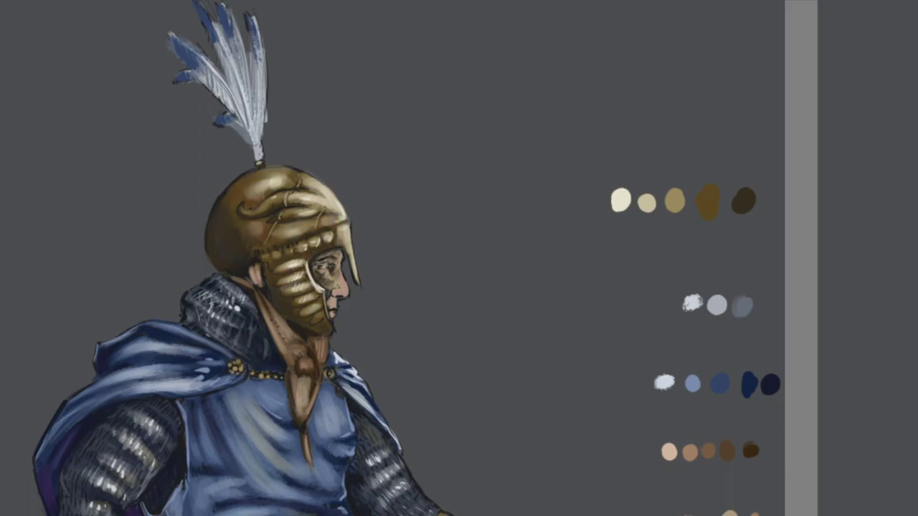
scroll(330, 208, "down", 2)
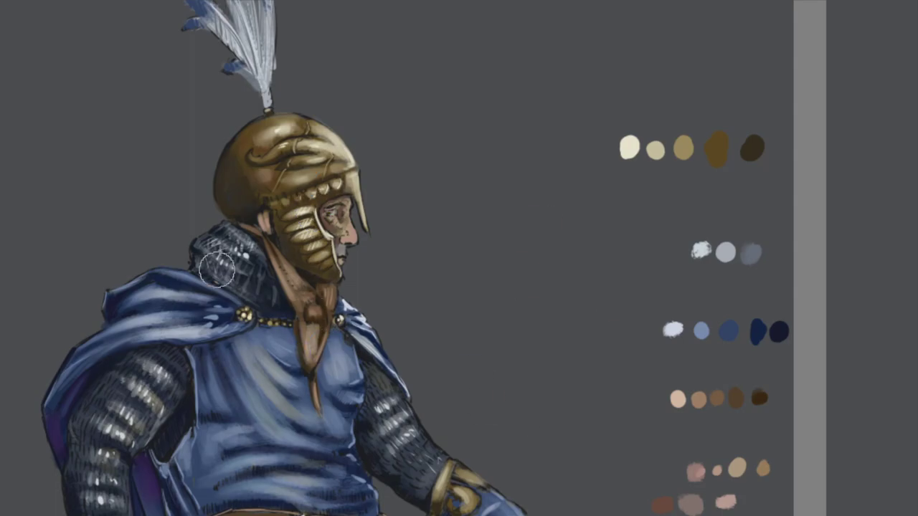
key("ctrl+minus")
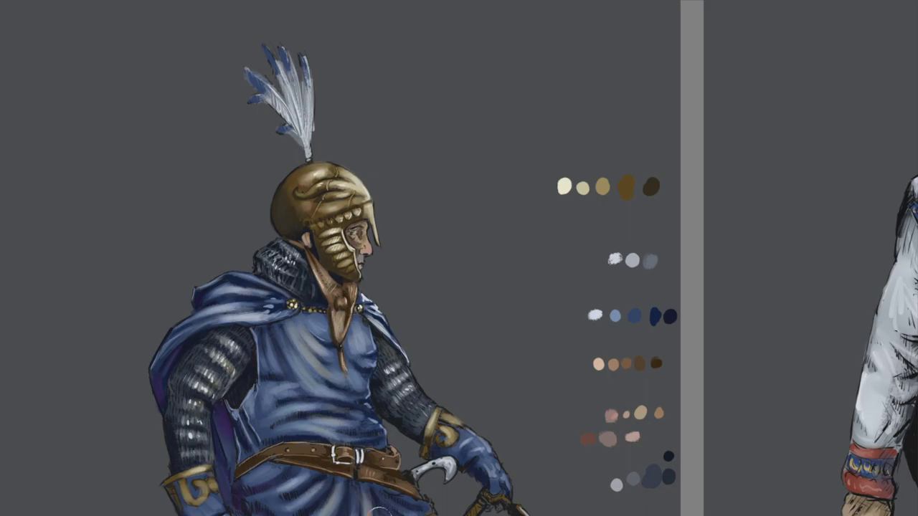
Add a light highlight across the helmet
left_click_drag(350, 180, 373, 205)
scroll(649, 327, "down", 3)
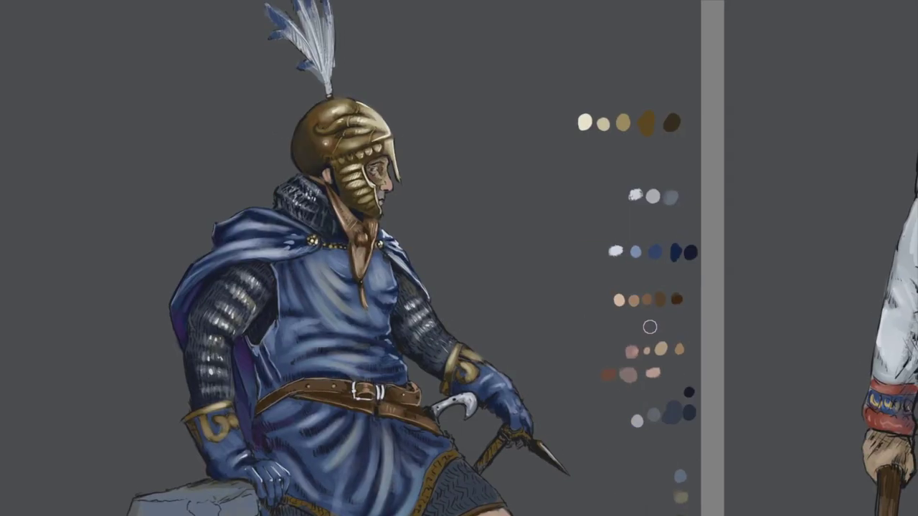
scroll(626, 511, "right", 2)
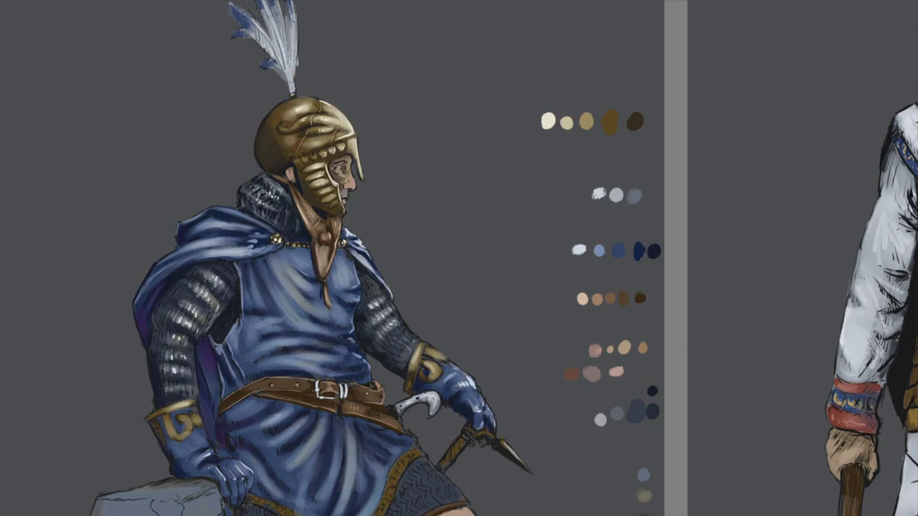
key("minus")
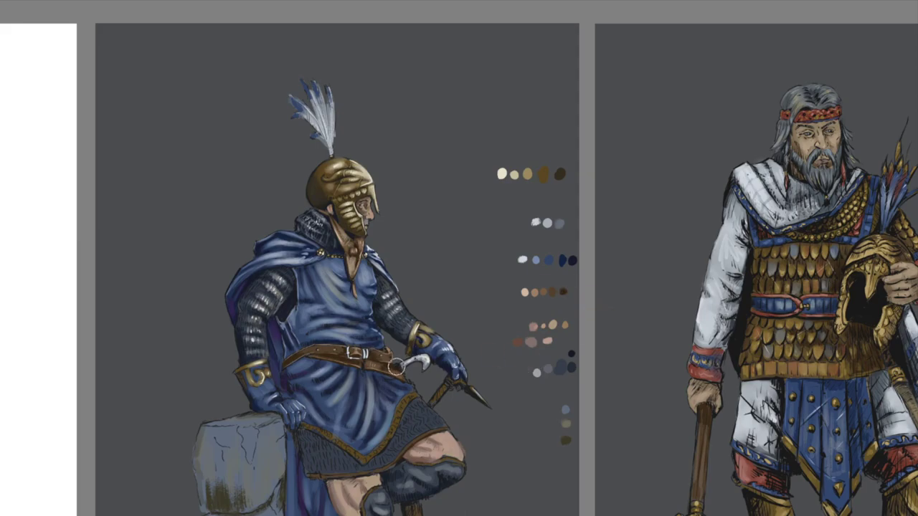
key("plus")
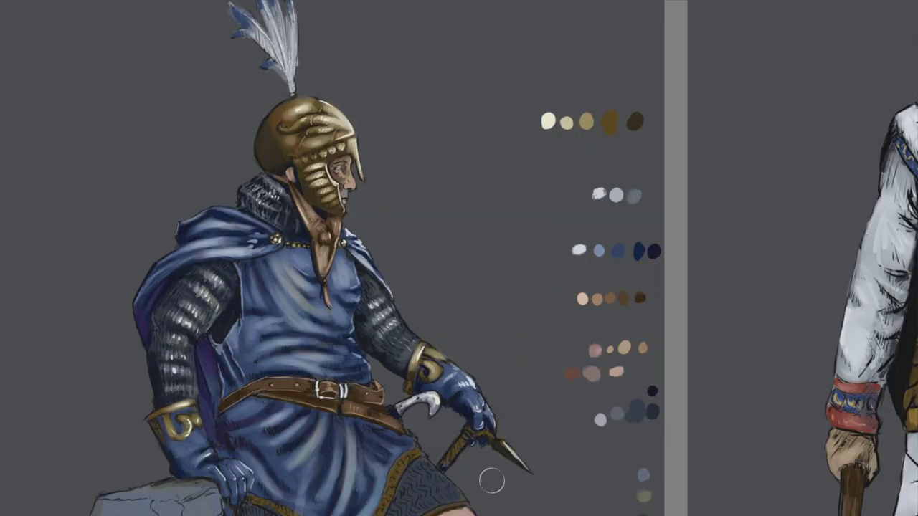
Brighten the dagger hilt and the gold hem along the tunic bottom
left_click_drag(465, 437, 460, 445)
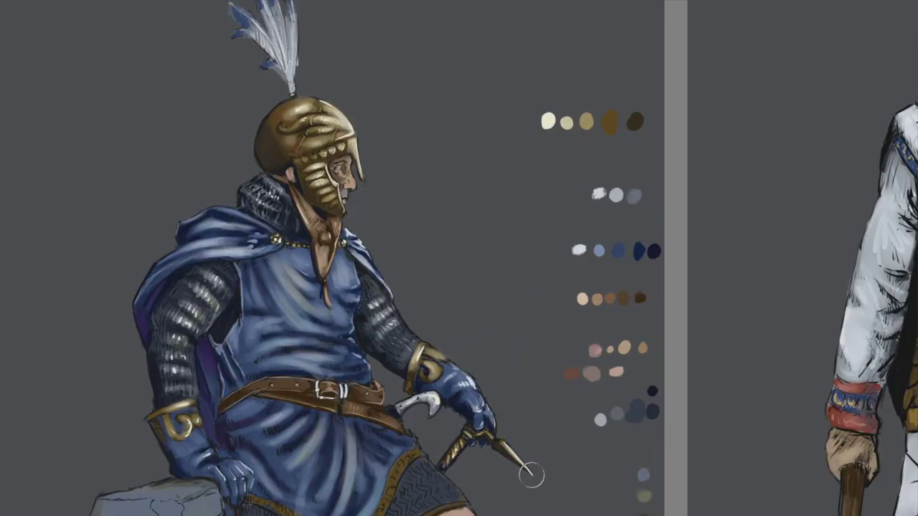
key("minus")
key("plus")
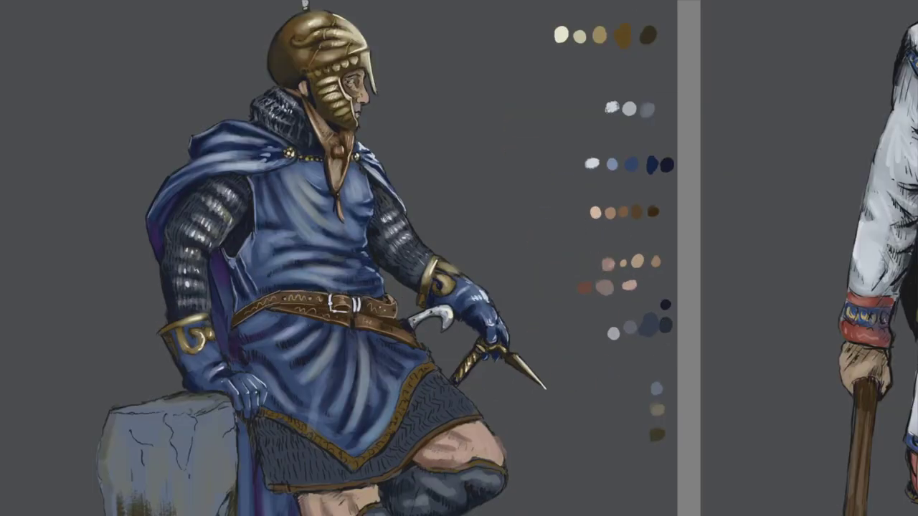
left_click_drag(294, 421, 352, 465)
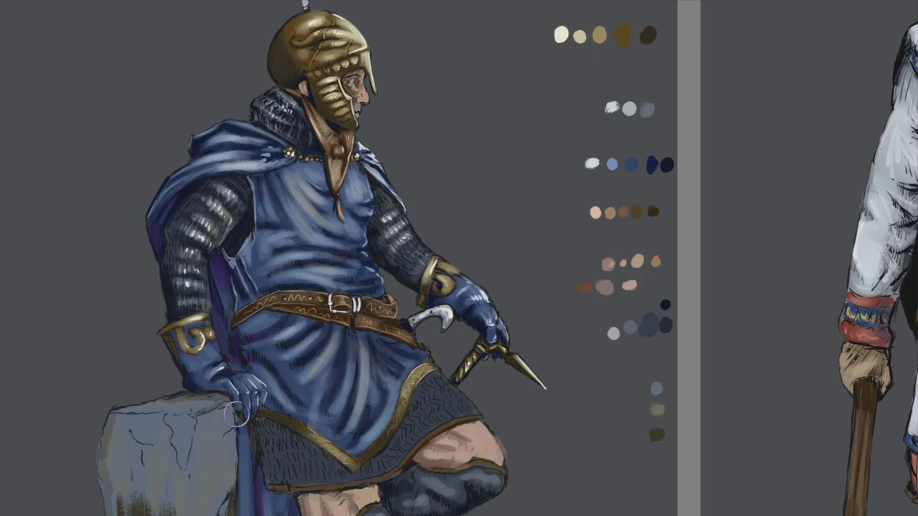
left_click(656, 450)
scroll(252, 431, "down", 2)
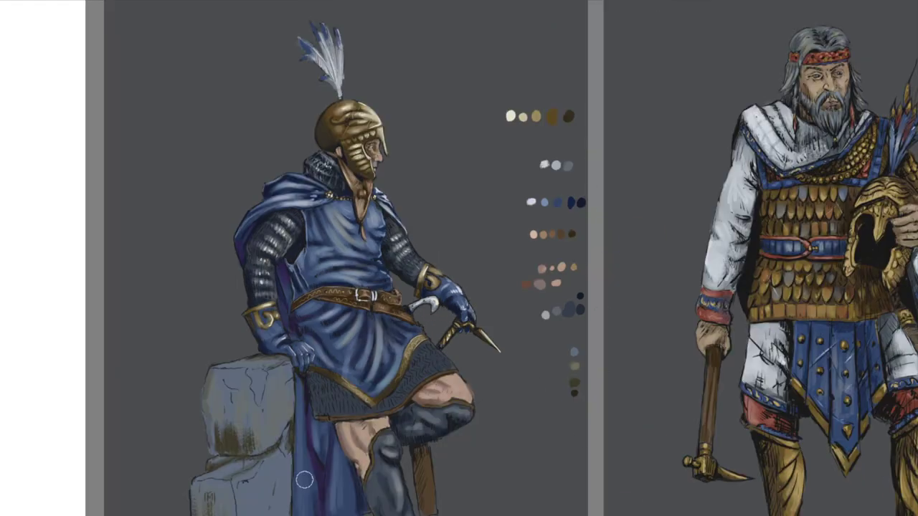
Dab warm pink onto the knight's cheek
left_click_drag(445, 416, 431, 446)
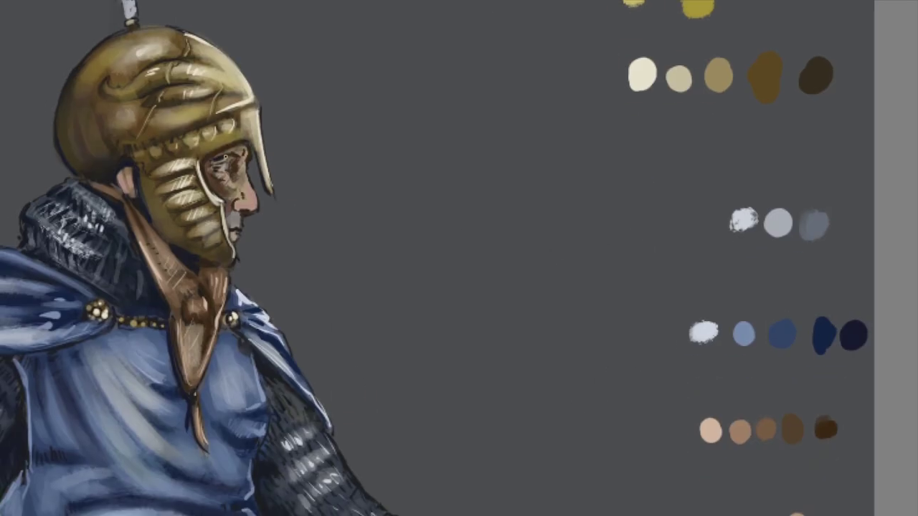
left_click(250, 194)
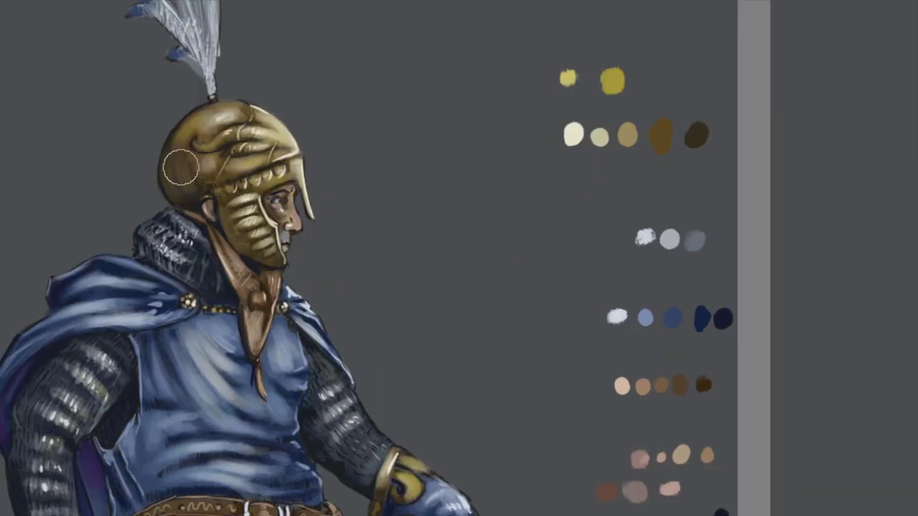
key("ctrl+minus")
key("ctrl+plus")
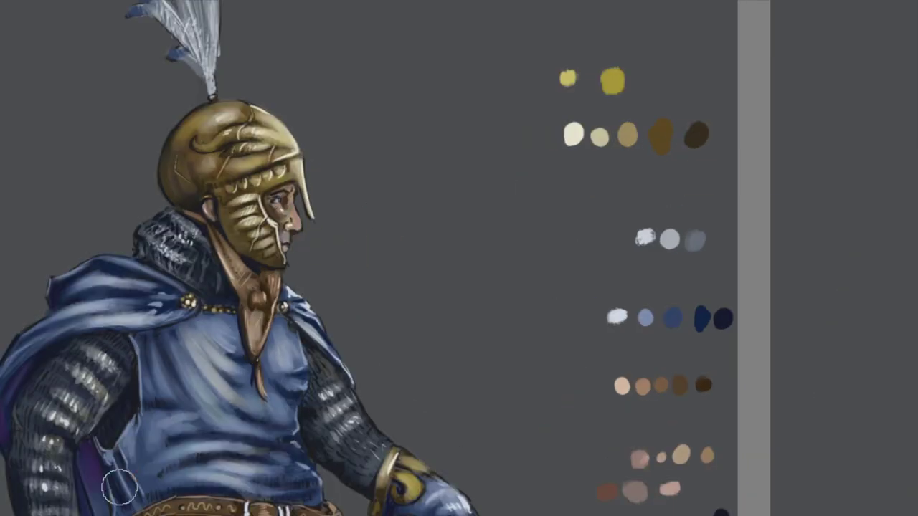
key("ctrl+plus")
key("ctrl+minus")
key("ctrl+minus")
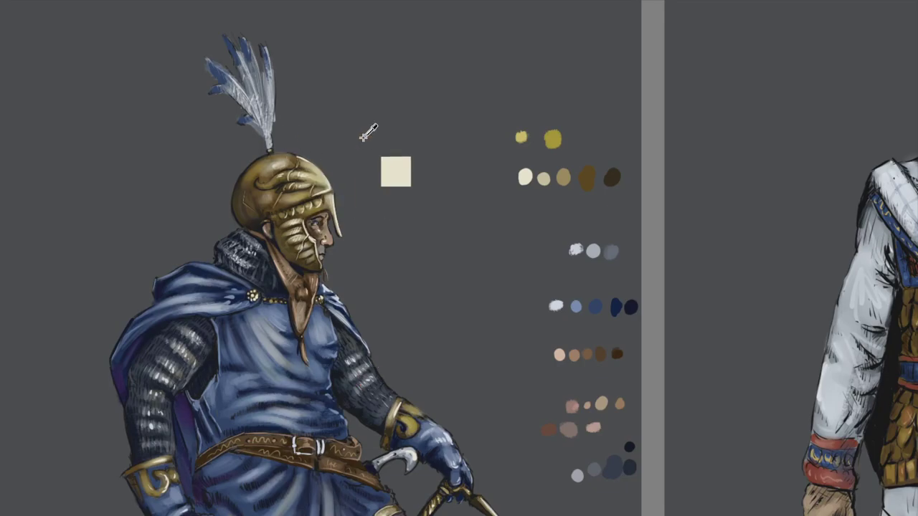
Add a light highlight to the feather plume, then zoom in on the belt and dagger hand
left_click_drag(213, 74, 232, 49)
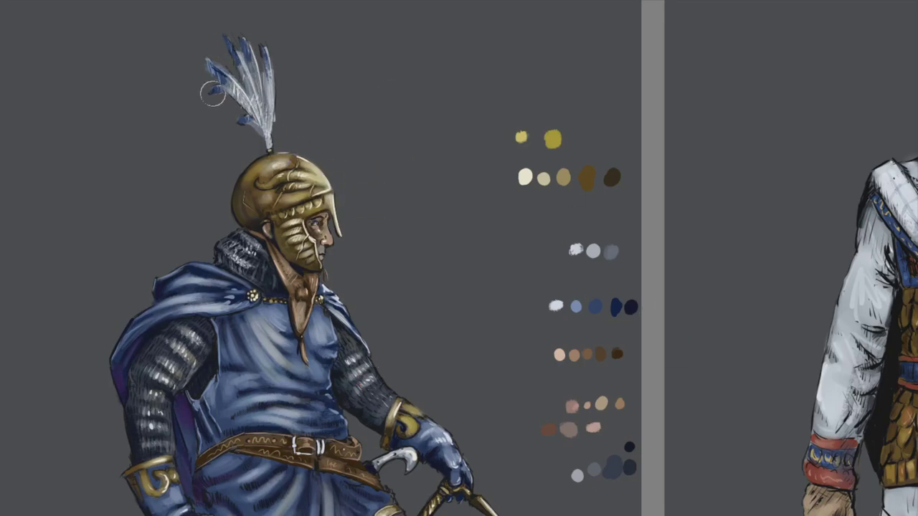
key("ctrl+minus")
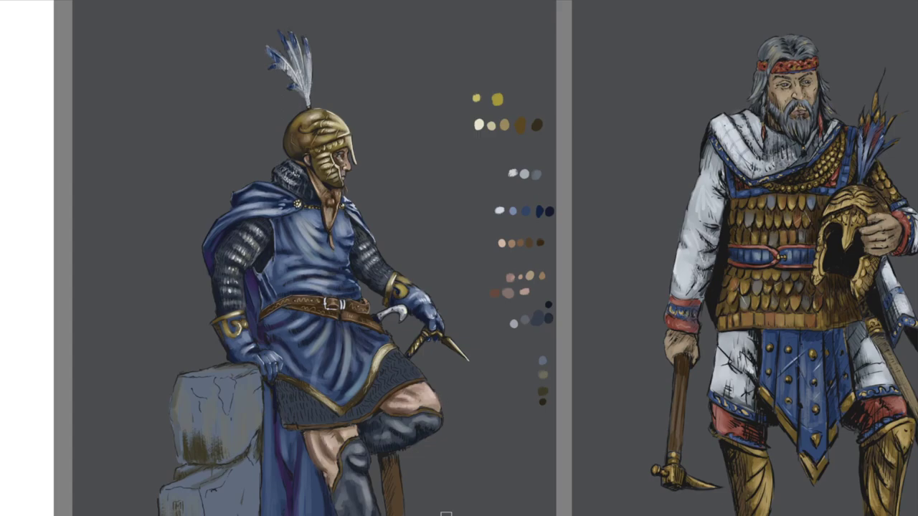
key("ctrl+plus")
key("ctrl+plus")
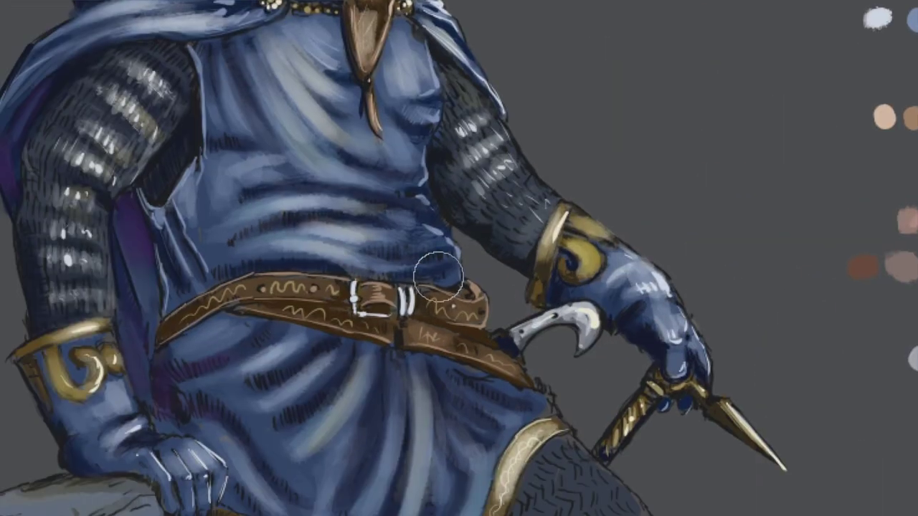
key("ctrl+plus")
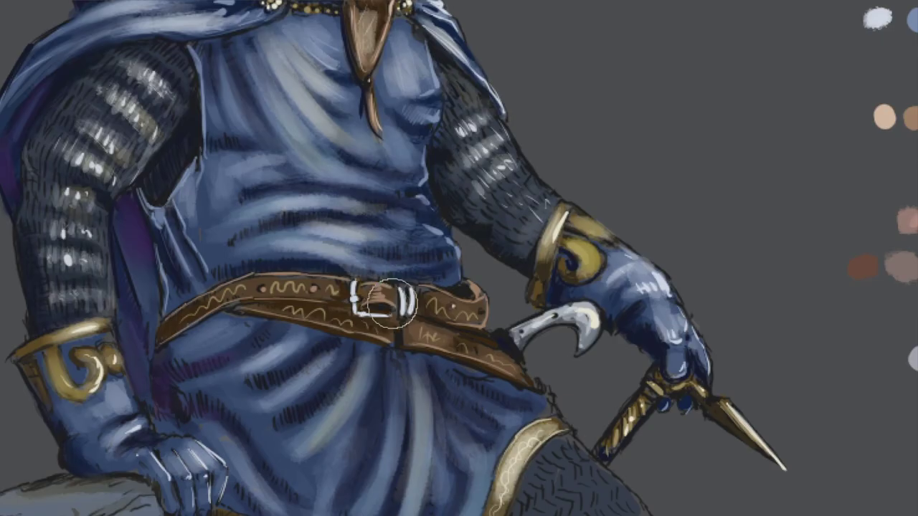
scroll(351, 305, "down", 2)
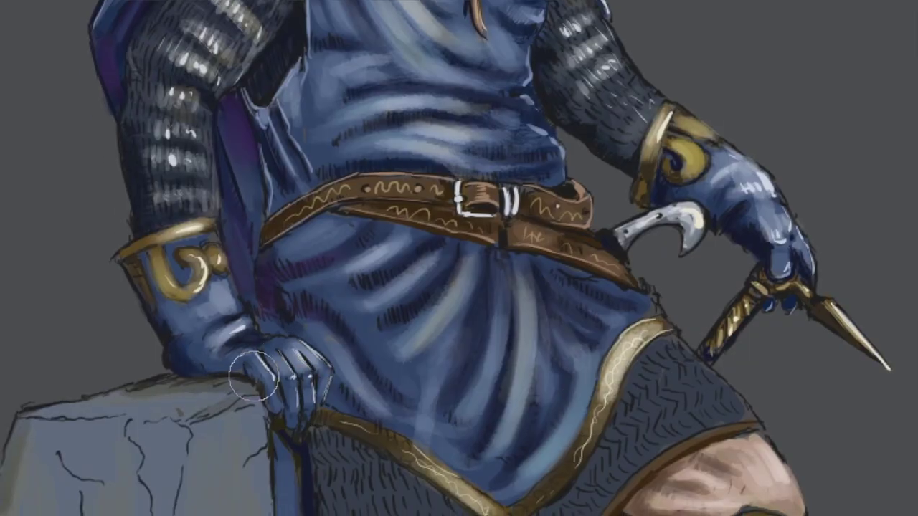
scroll(535, 300, "up", 6)
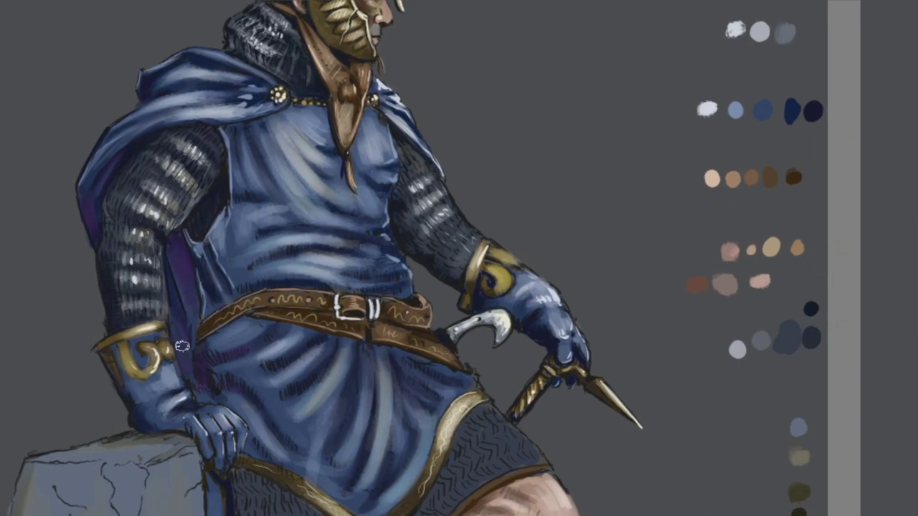
Paint dark purple shadow strokes across the blue tunic's chest and skirt
left_click_drag(265, 140, 283, 180)
left_click_drag(362, 188, 355, 226)
left_click_drag(365, 358, 402, 409)
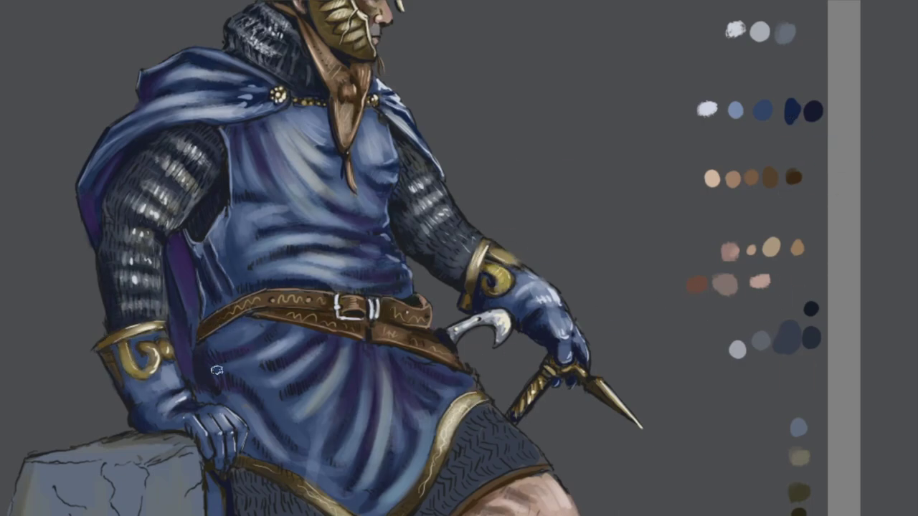
Zoom out and pan to reframe the knight with legs and rock in view
scroll(426, 51, "down", 2)
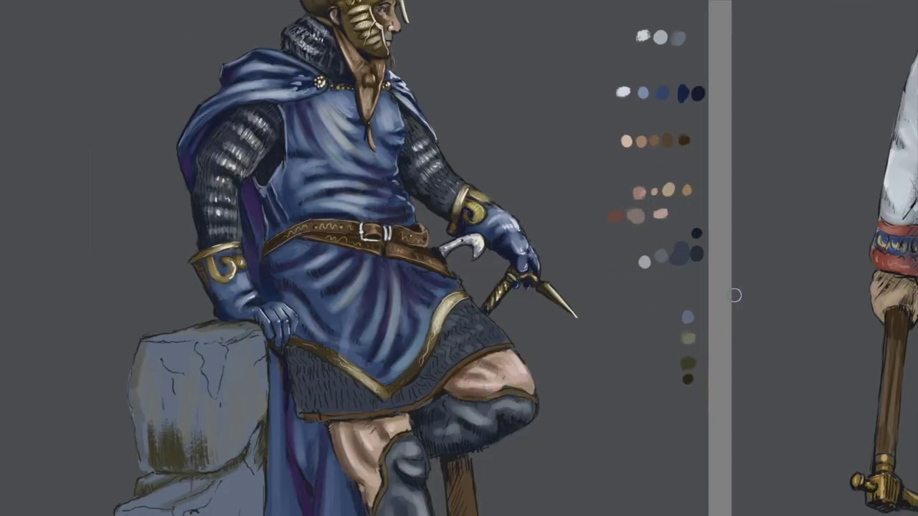
left_click_drag(672, 404, 645, 320)
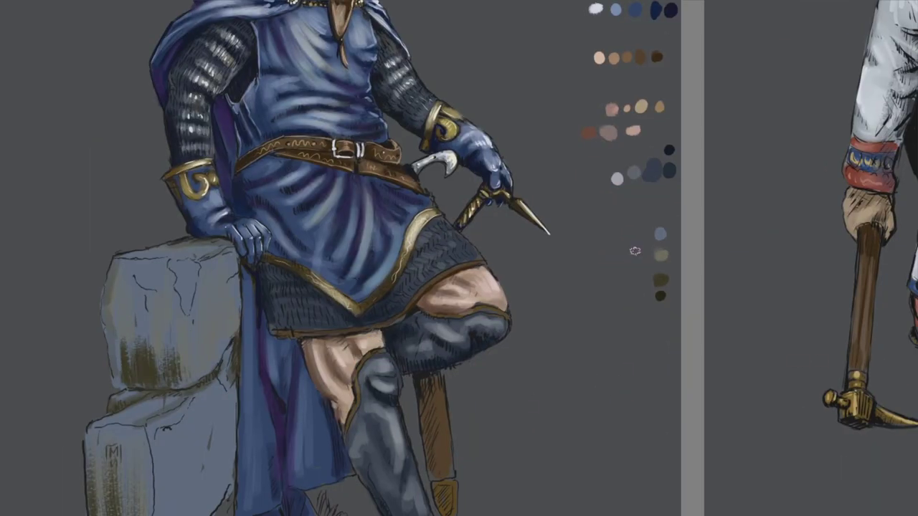
left_click_drag(712, 345, 741, 466)
mouse_move(348, 498)
left_mouse_down()
mouse_move(412, 394)
mouse_move(373, 342)
mouse_move(362, 391)
left_mouse_up()
scroll(334, 159, "down", 2)
scroll(334, 159, "down", 1)
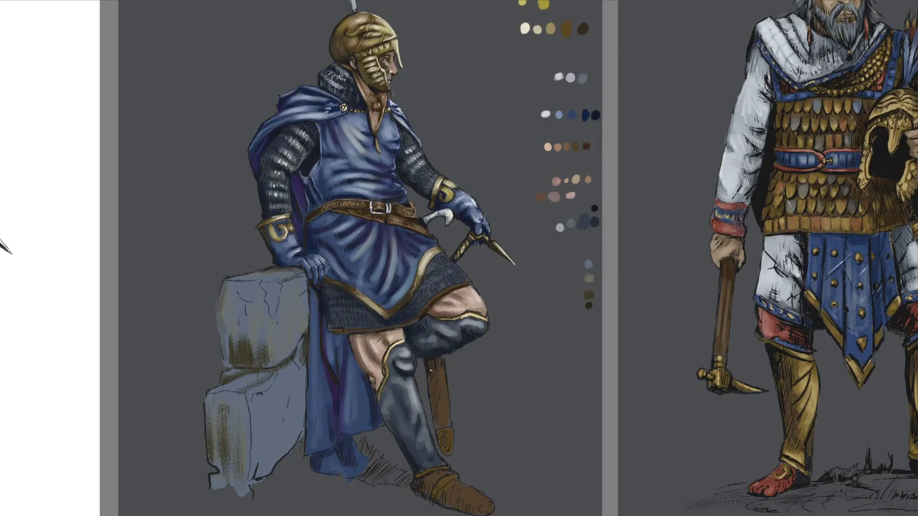
Add light highlights to the chainmail skirt and a golden highlight on the boot cuff
left_click(443, 395, "alt")
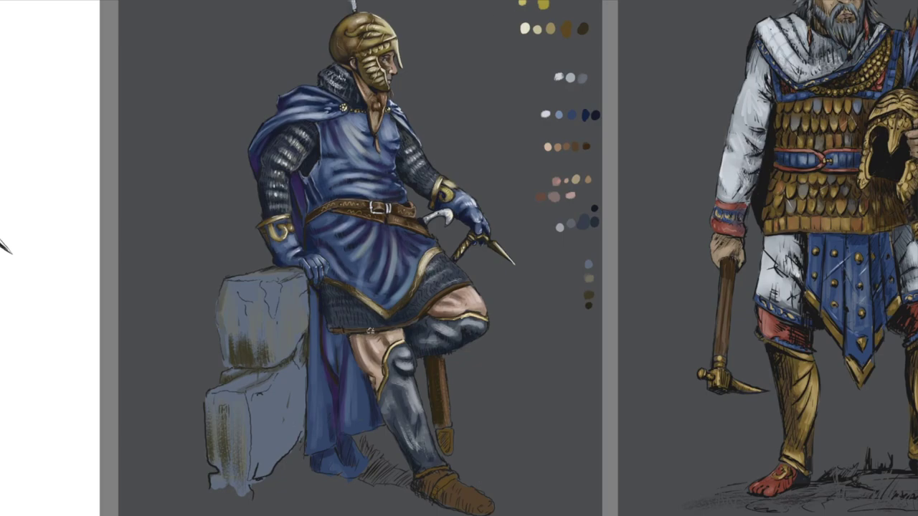
left_click_drag(435, 269, 440, 275)
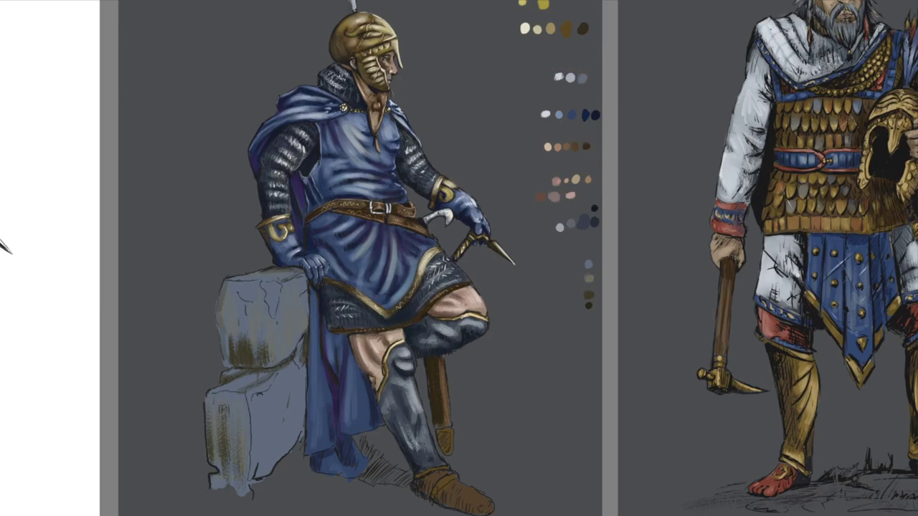
scroll(526, 284, "up", 1)
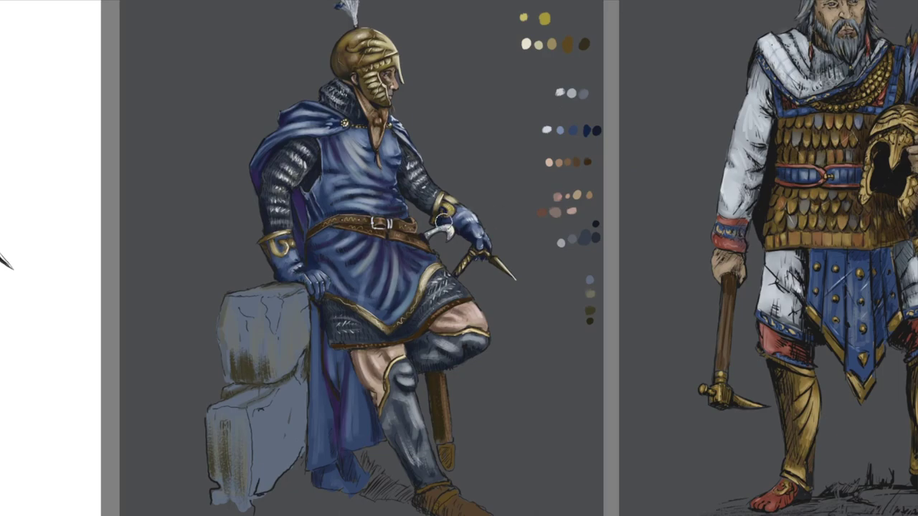
left_click_drag(554, 292, 559, 266)
left_click(591, 104, "alt")
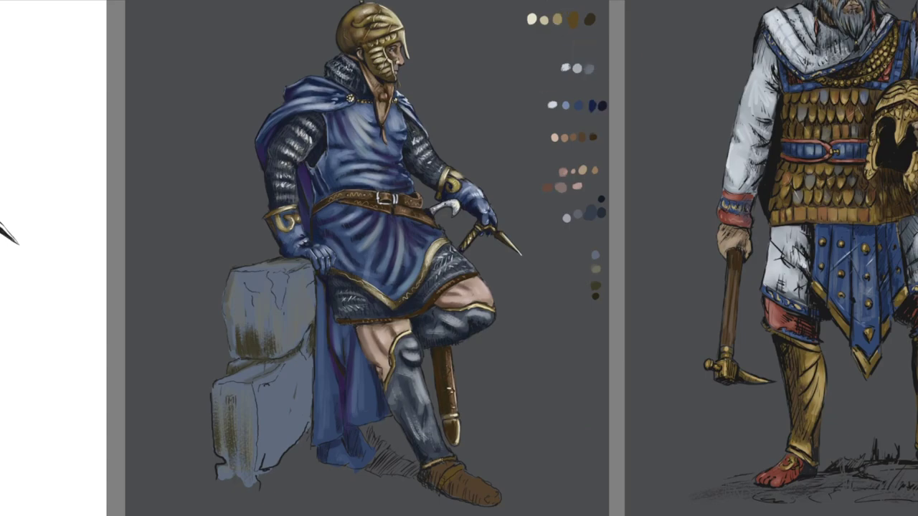
left_click_drag(429, 463, 450, 458)
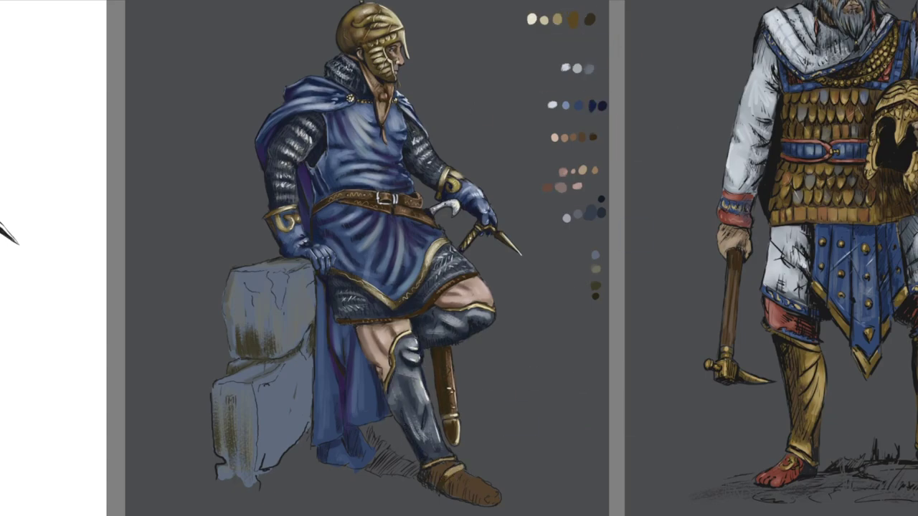
left_click(589, 212, "alt")
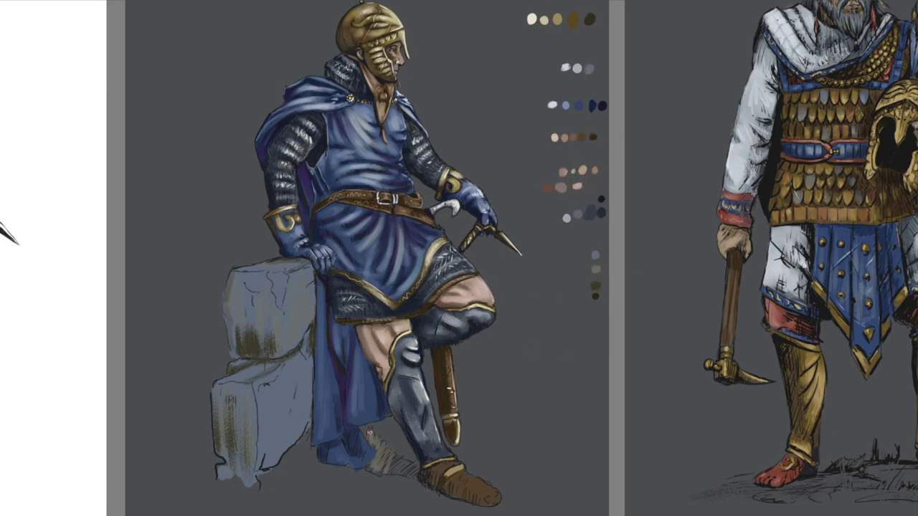
Hatch dark shadow below the cape between the legs and over the stone blocks
mouse_move(370, 432)
left_mouse_down()
mouse_move(390, 470)
mouse_move(498, 504)
left_mouse_up()
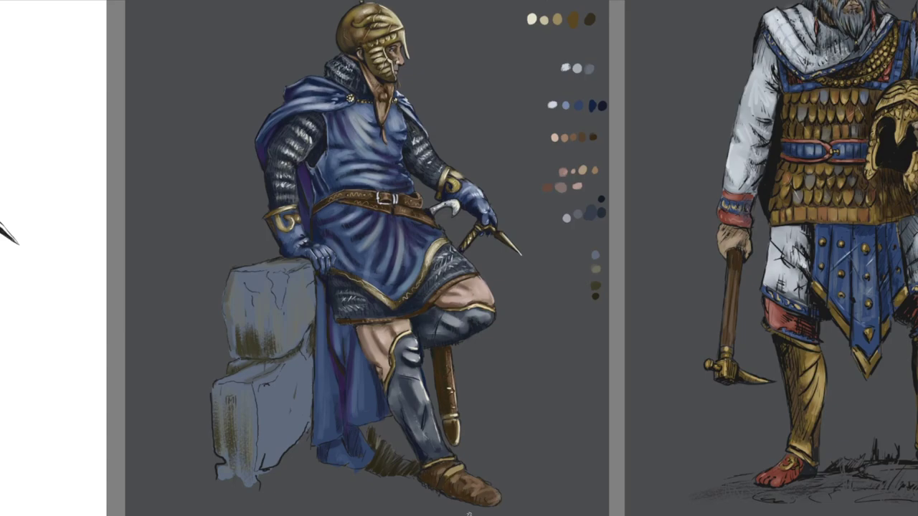
left_click_drag(215, 393, 244, 456)
left_click_drag(242, 388, 252, 461)
left_click_drag(231, 287, 273, 354)
left_click_drag(269, 316, 311, 412)
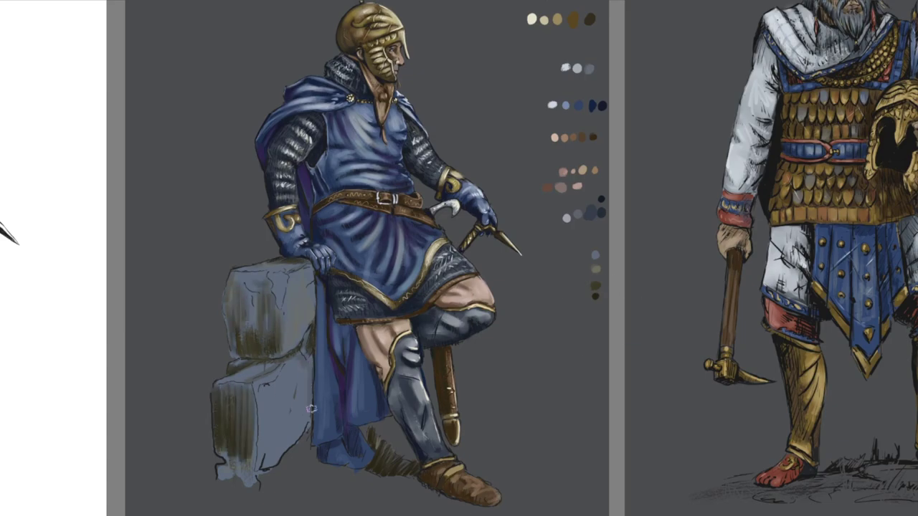
left_click_drag(302, 362, 315, 429)
left_click_drag(269, 419, 301, 466)
Soften the stone hatching with blue-grey, then shade both blocks darker
left_click_drag(280, 277, 298, 337)
mouse_move(244, 369)
left_mouse_down()
mouse_move(276, 380)
mouse_move(295, 421)
left_mouse_up()
left_click_drag(237, 412, 247, 470)
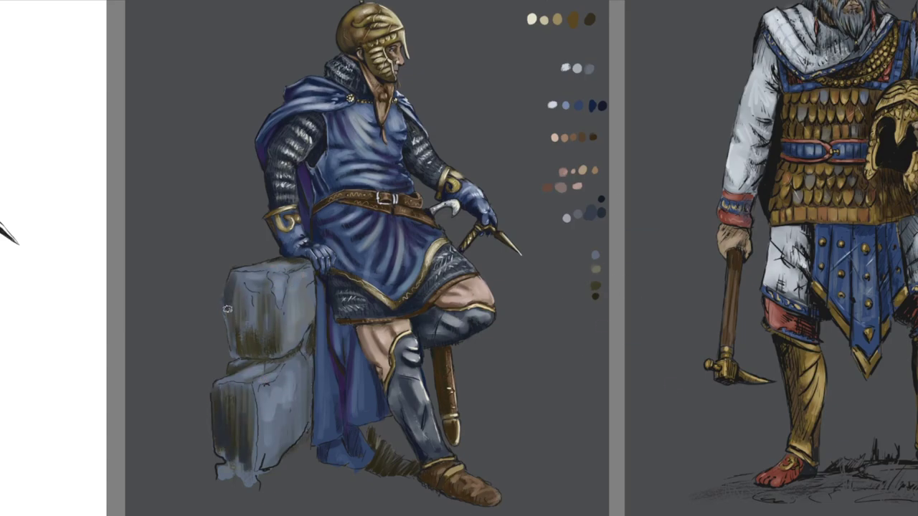
mouse_move(226, 287)
left_mouse_down()
mouse_move(273, 344)
mouse_move(251, 375)
left_mouse_up()
left_click_drag(309, 322, 214, 431)
left_click_drag(252, 392, 259, 469)
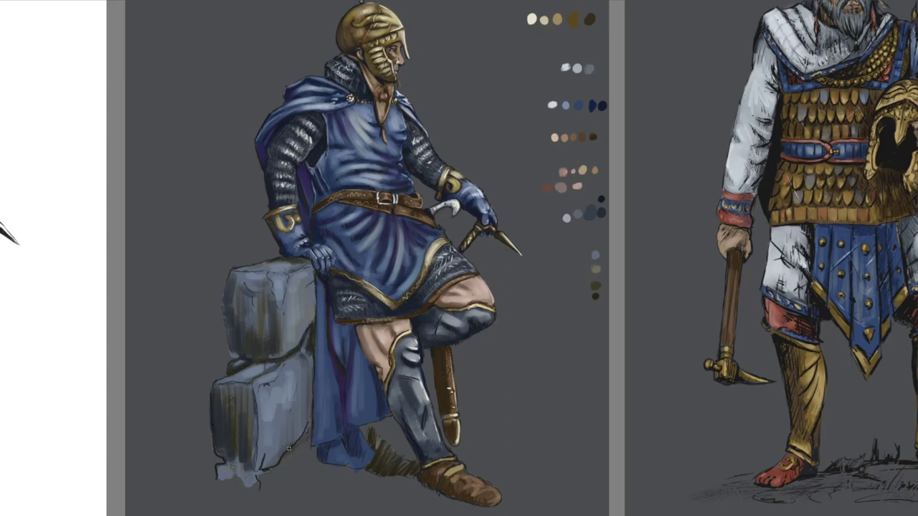
left_click_drag(301, 358, 304, 443)
mouse_move(283, 277)
left_mouse_down()
mouse_move(287, 319)
mouse_move(305, 323)
mouse_move(276, 301)
left_mouse_up()
Paint light cracks and highlights on the stones
left_click_drag(287, 267, 307, 287)
left_click_drag(253, 369, 276, 394)
mouse_move(304, 337)
left_mouse_down()
mouse_move(307, 353)
mouse_move(271, 373)
left_mouse_up()
Paint a dark ground shadow and grass strokes under the rock and legs
left_click_drag(273, 448, 351, 473)
left_click_drag(262, 476, 420, 480)
left_click(601, 203, "ctrl")
left_click_drag(315, 431, 380, 474)
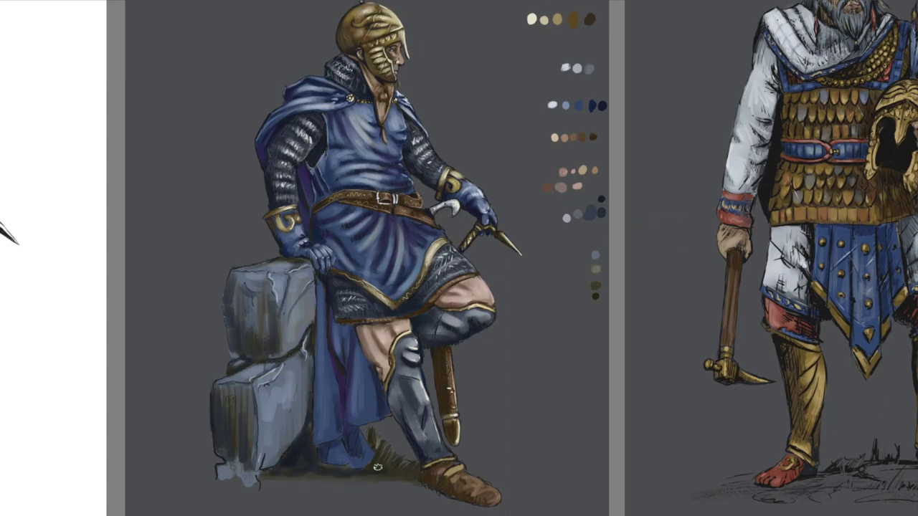
left_click_drag(244, 480, 419, 473)
left_click(602, 169, "ctrl")
left_click_drag(257, 459, 279, 479)
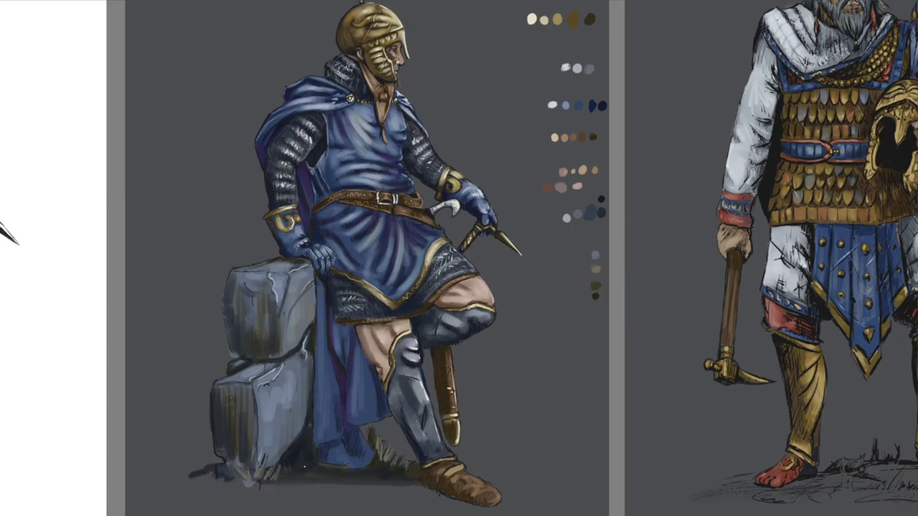
Shade the left sides of the stone blocks and the cloak edge beside the rock
left_click_drag(225, 398, 233, 462)
left_click_drag(228, 283, 231, 309)
mouse_move(257, 315)
left_mouse_down()
mouse_move(301, 427)
mouse_move(253, 455)
left_mouse_up()
left_click_drag(251, 265, 290, 264)
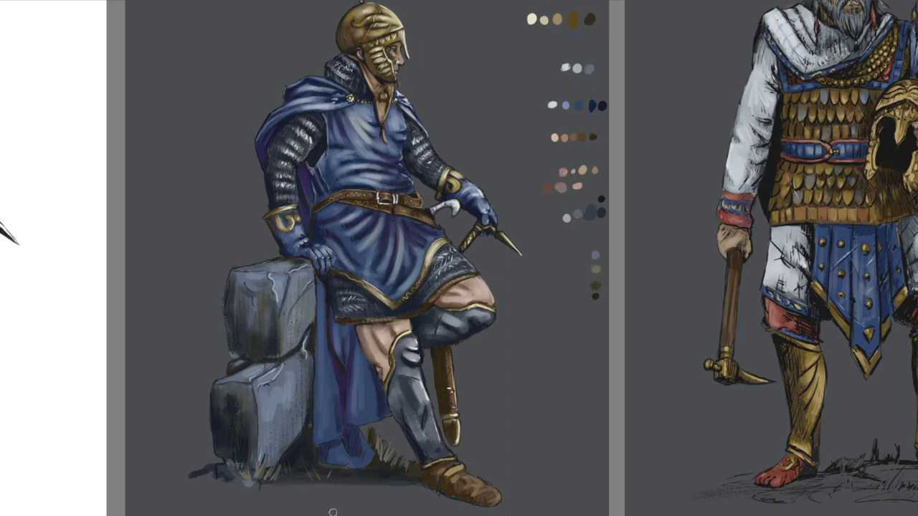
left_click(601, 251, "alt")
Paint the upper scabbard near the knee tan-brown and darken the rock-top cracks
left_click_drag(602, 251, 602, 350)
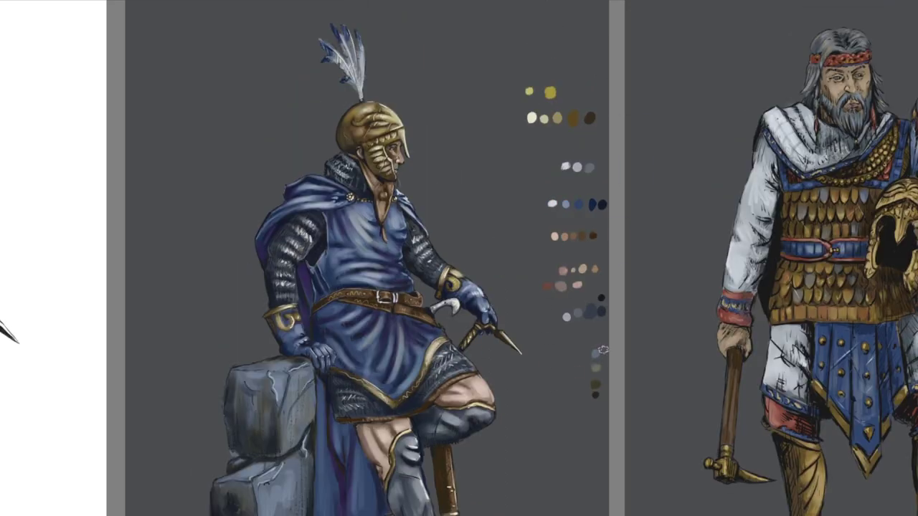
left_click(554, 198, "ctrl")
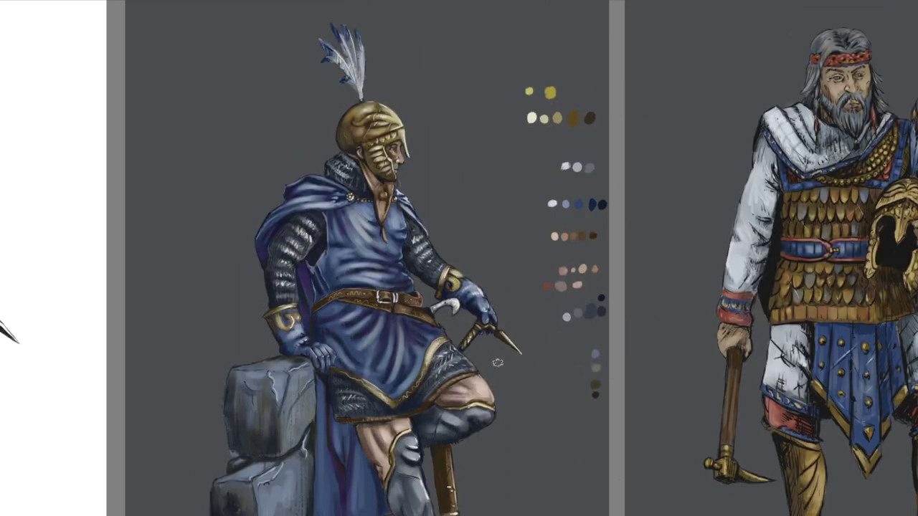
left_click_drag(601, 237, 597, 204)
left_click_drag(601, 168, 601, 129)
left_click(601, 129, "alt")
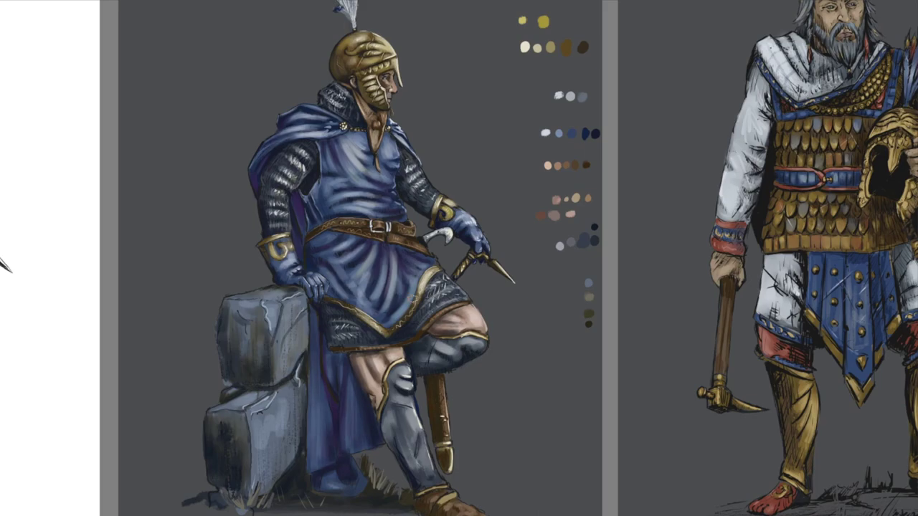
left_click(593, 200, "alt")
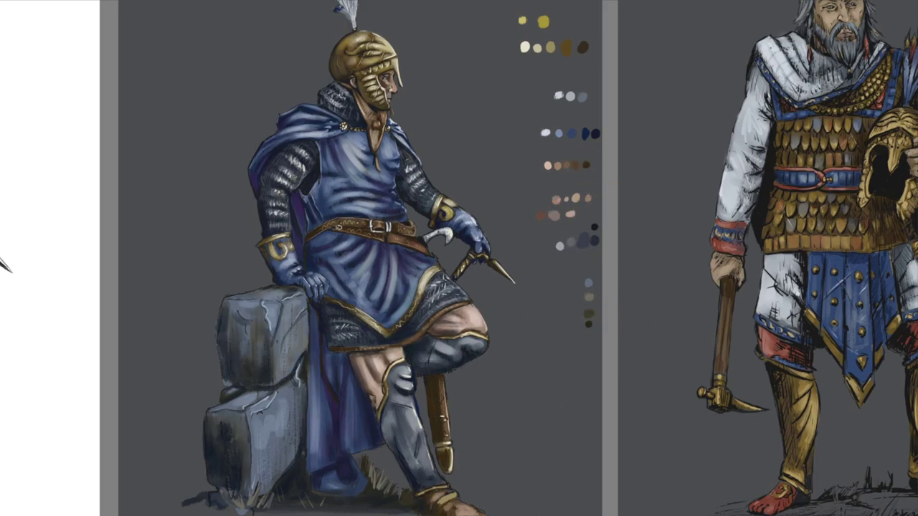
left_click_drag(435, 380, 436, 416)
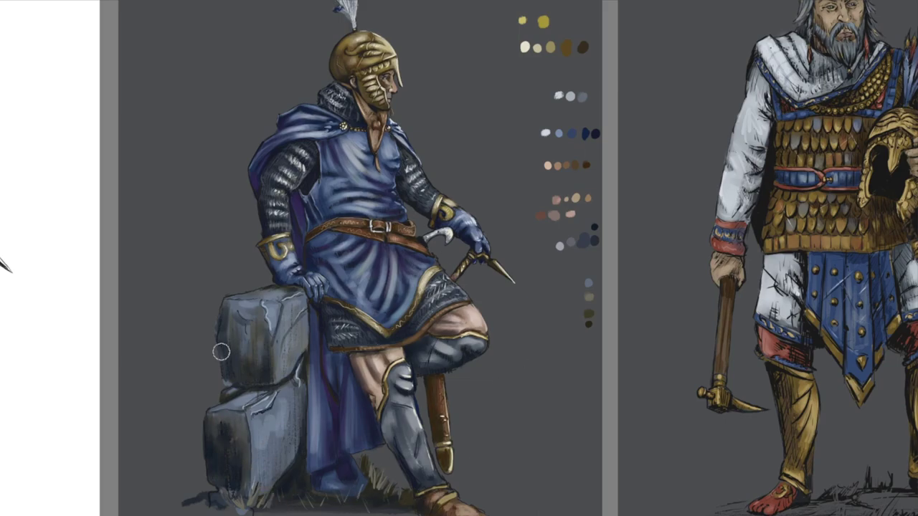
left_click_drag(244, 308, 269, 319)
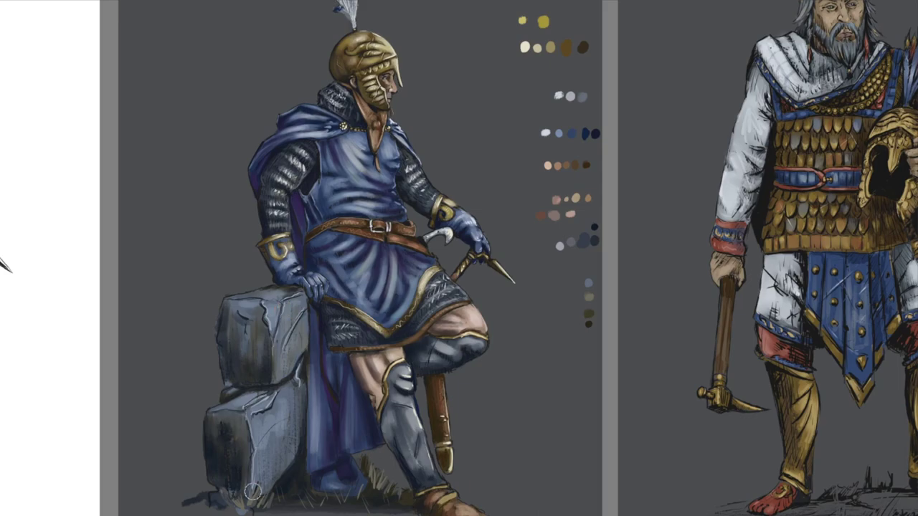
key("ctrl+minus")
Cover the rock's red spot with grey and sign MM on the lower stone block
left_click_drag(287, 298, 319, 344)
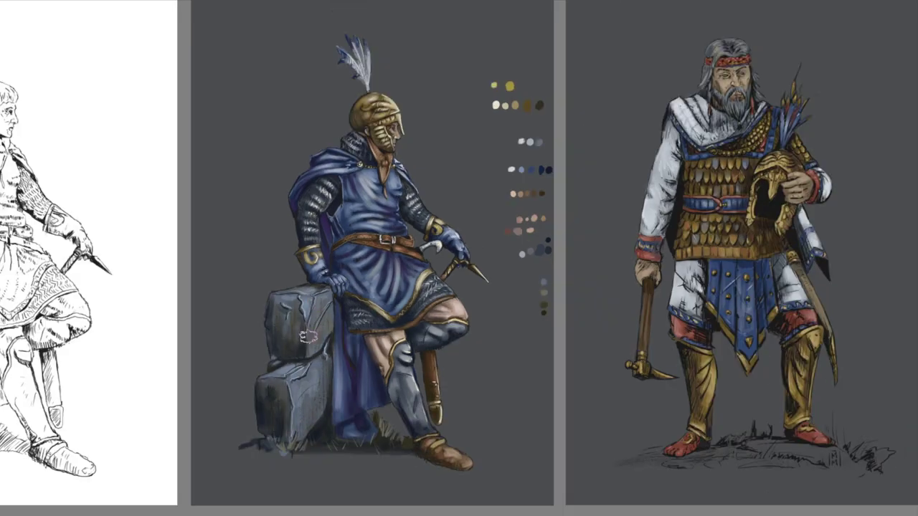
left_click_drag(280, 369, 308, 409)
left_click_drag(316, 316, 316, 387)
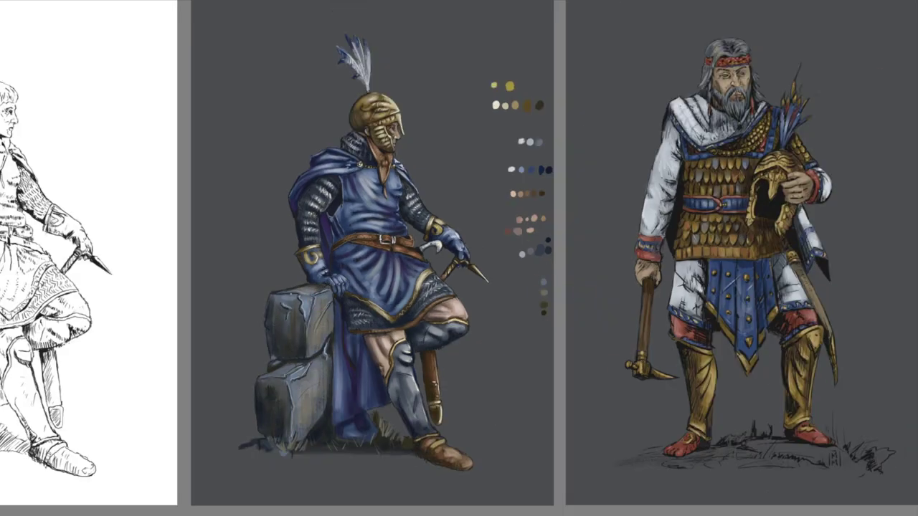
left_click(270, 407)
left_click_drag(535, 341, 531, 354)
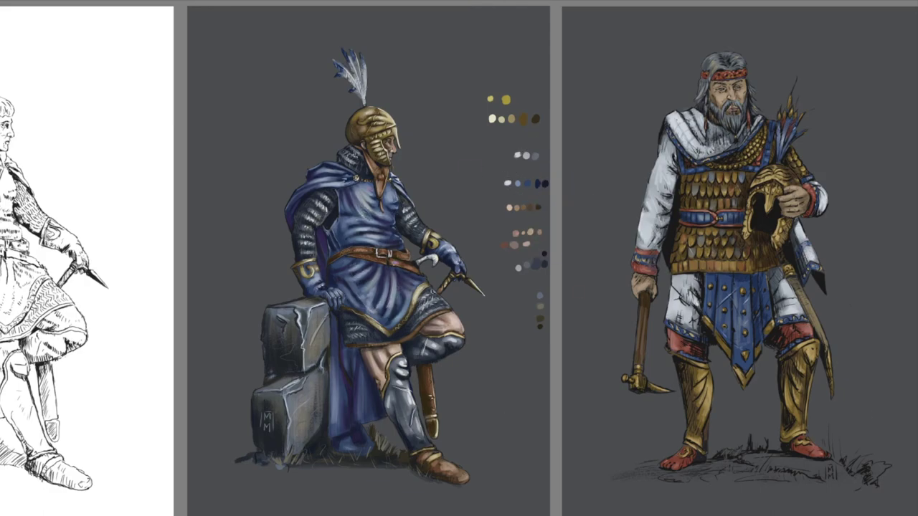
left_click_drag(645, 282, 632, 349)
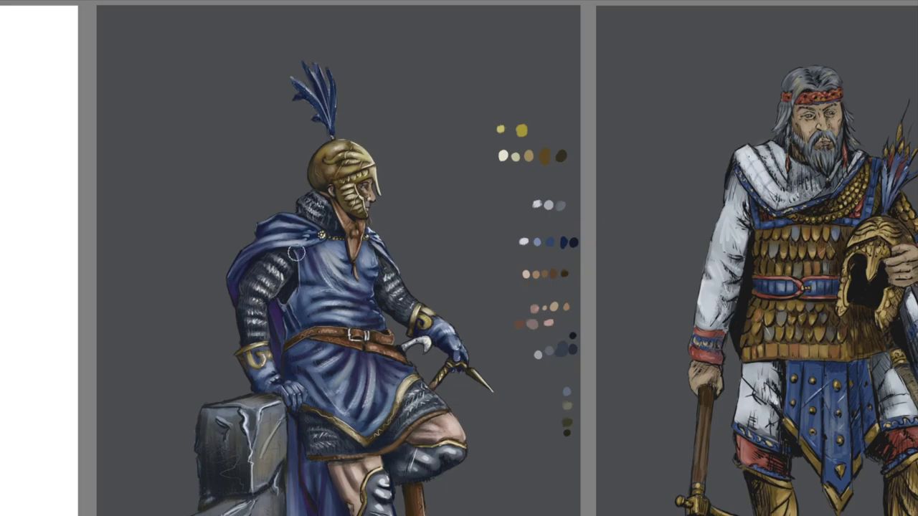
Brush golden highlights and light strokes onto the tips of the blue plume
left_click(533, 150, "alt")
left_click_drag(295, 80, 331, 78)
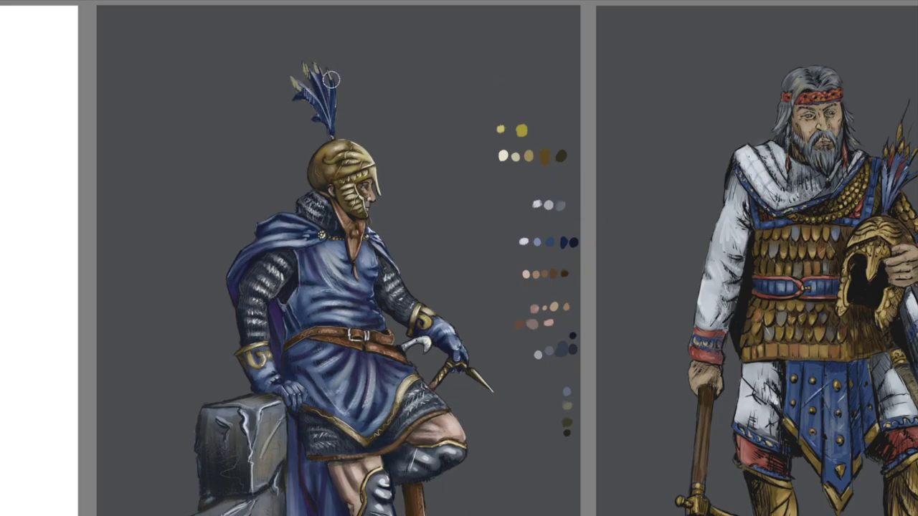
left_click(545, 156, "alt")
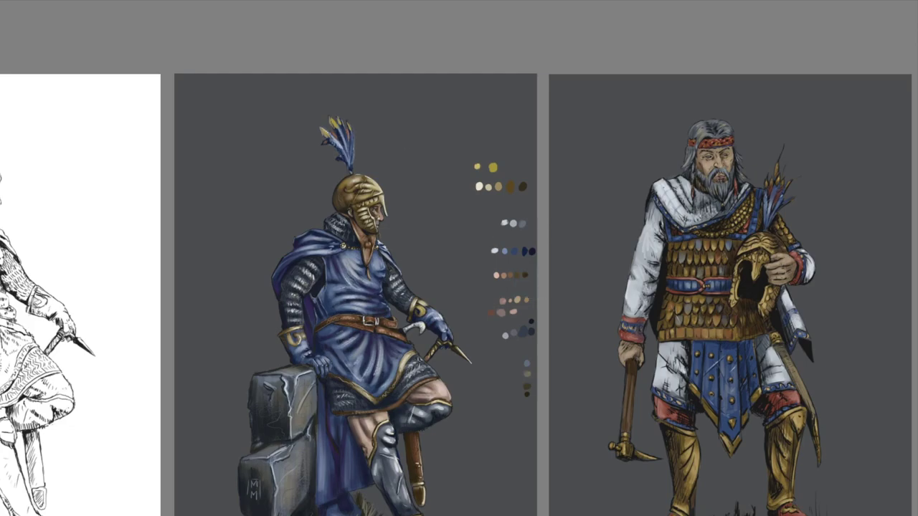
left_click_drag(346, 156, 328, 123)
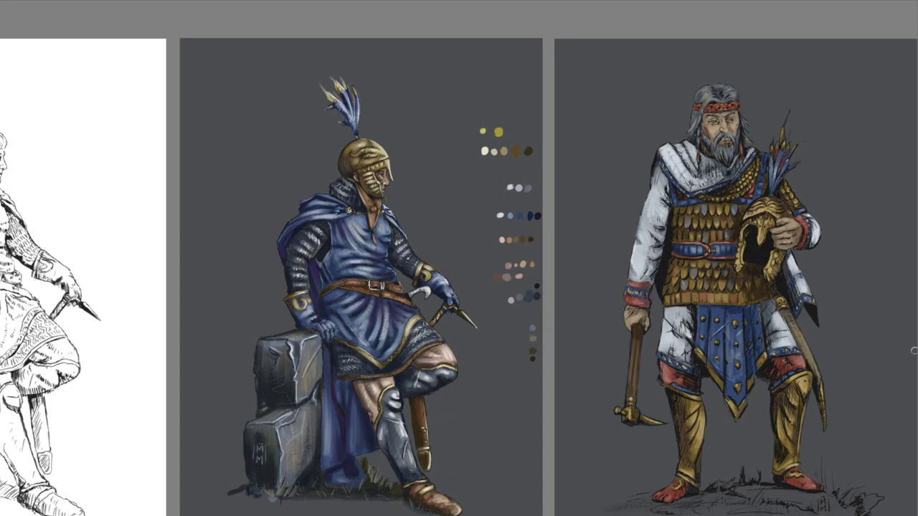
Paint dark shadow behind the soldier and a violet glow into the middle background
left_click_drag(315, 165, 301, 316)
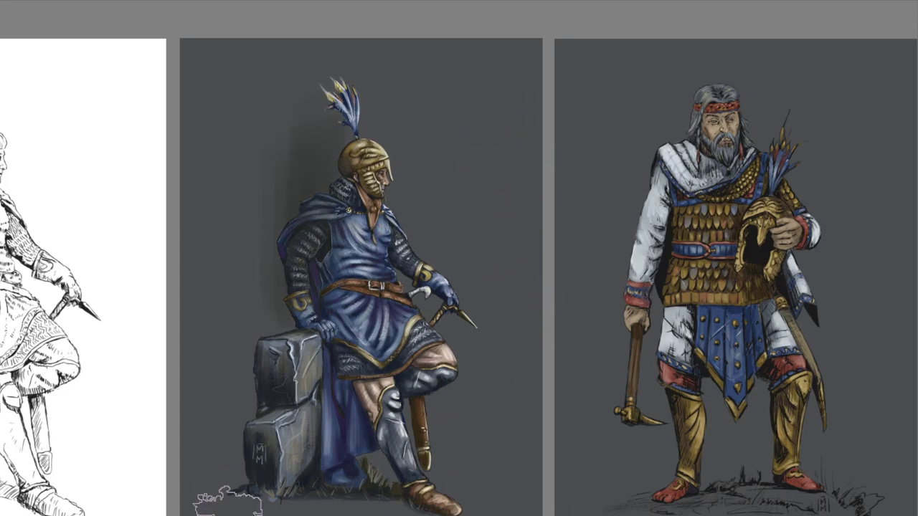
left_click_drag(287, 215, 215, 487)
left_click_drag(272, 237, 215, 502)
left_click_drag(223, 129, 223, 380)
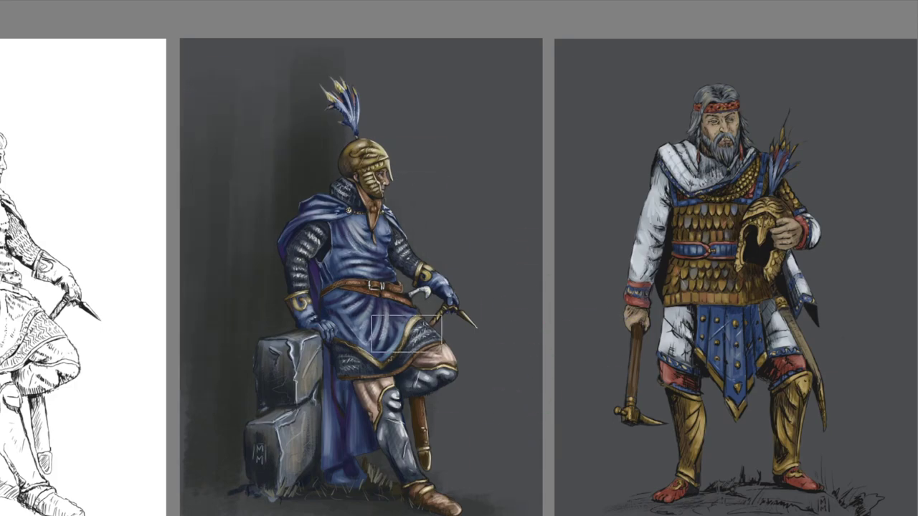
left_click_drag(301, 283, 276, 333)
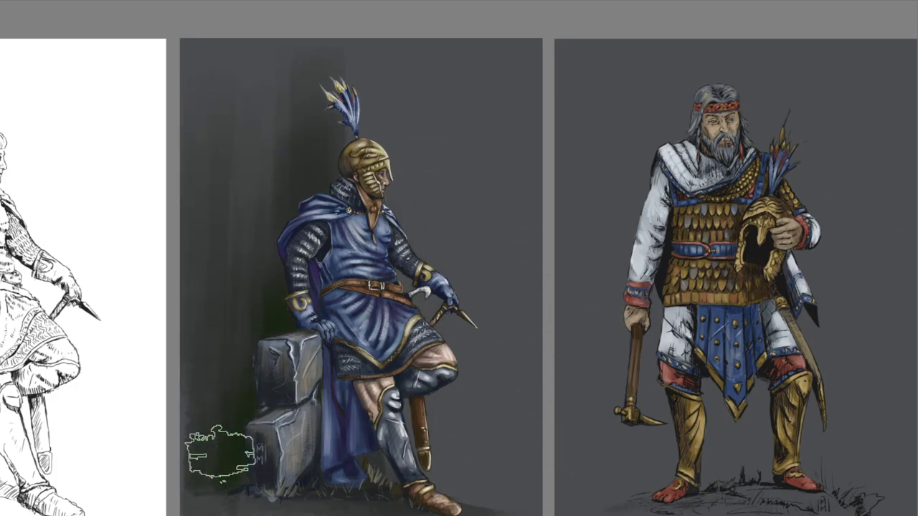
left_click_drag(287, 266, 208, 488)
left_click_drag(409, 144, 420, 215)
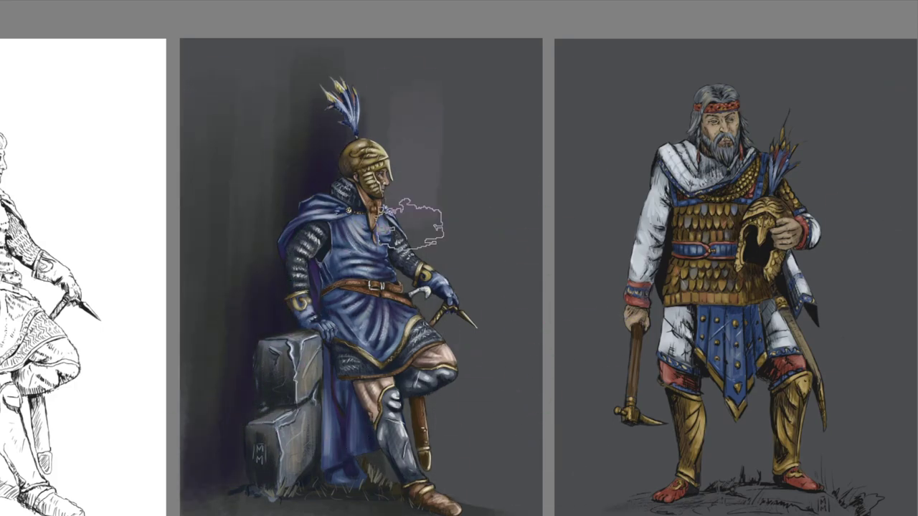
left_click_drag(423, 115, 530, 470)
Review all three panels, lighten the background right of the soldier, and darken its bottom
key("ctrl+minus")
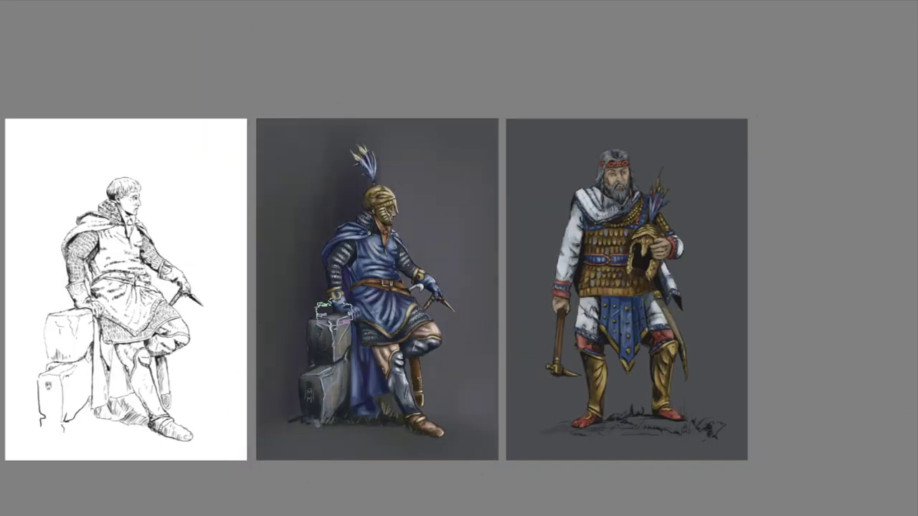
key("ctrl+plus")
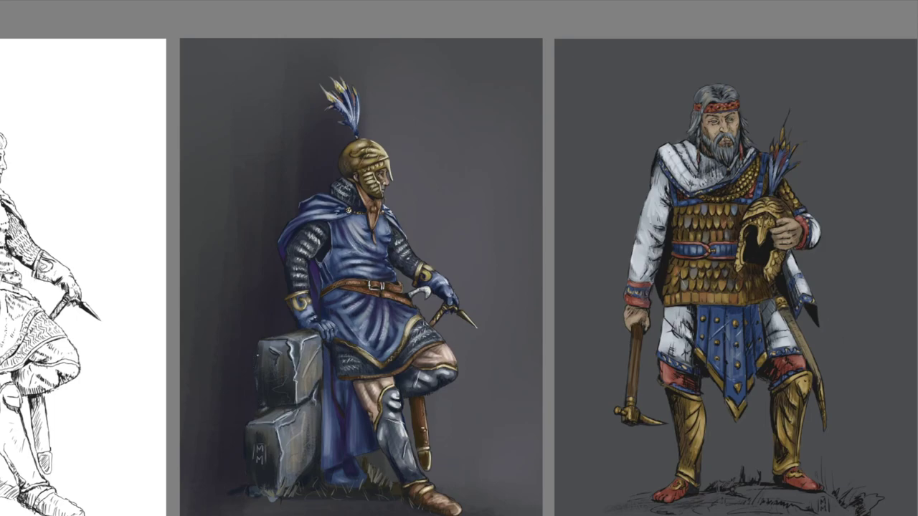
key("ctrl+minus")
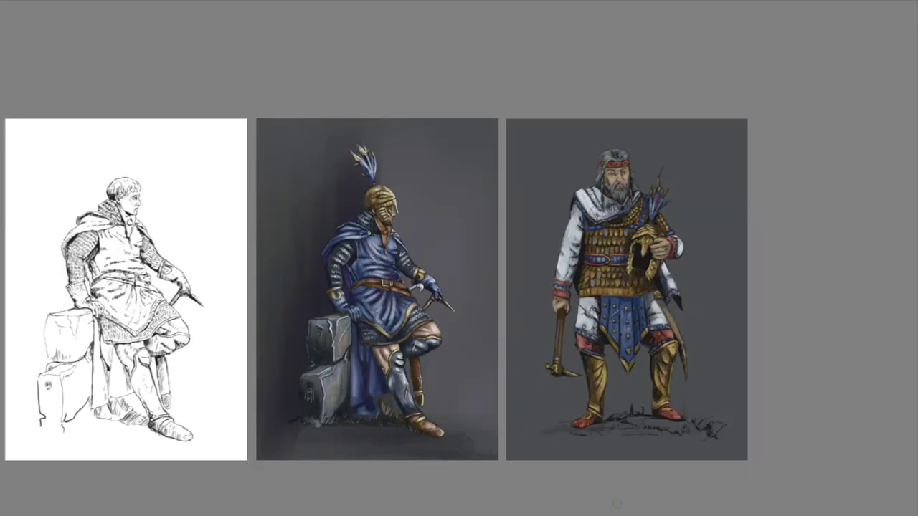
left_click_drag(409, 143, 466, 415)
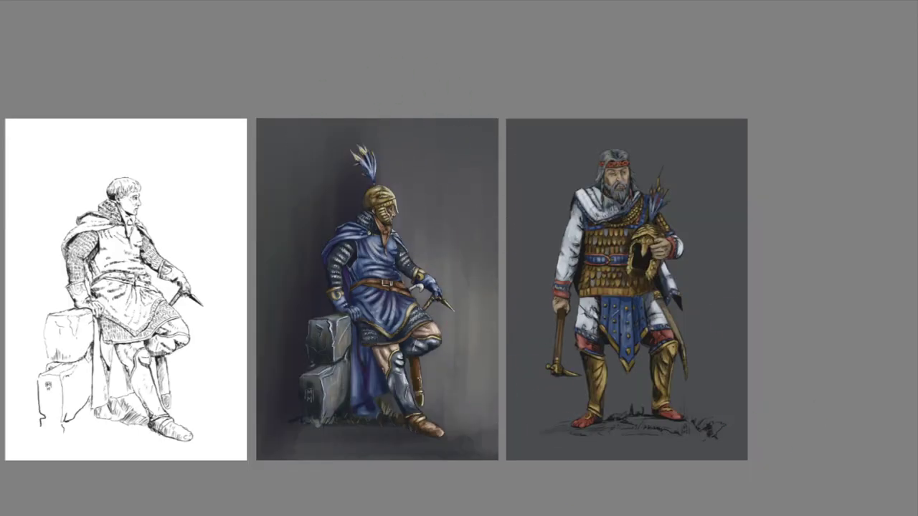
left_click_drag(316, 443, 494, 452)
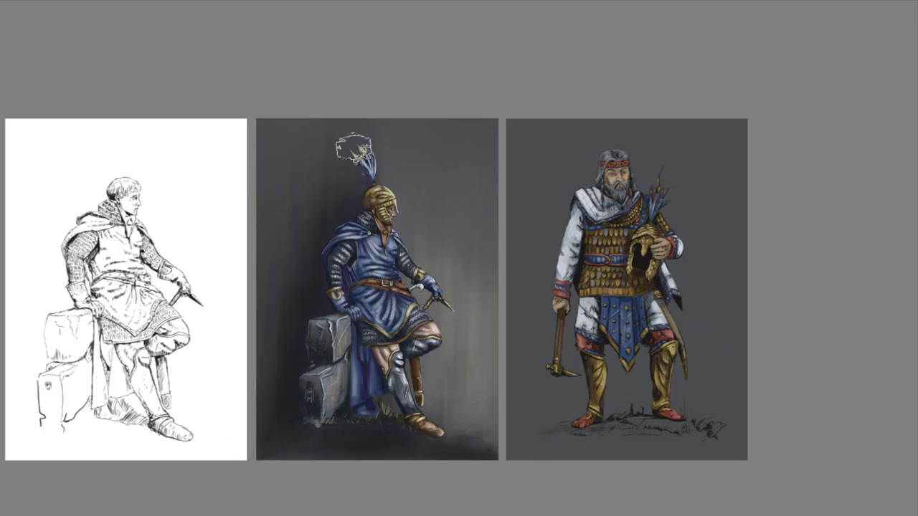